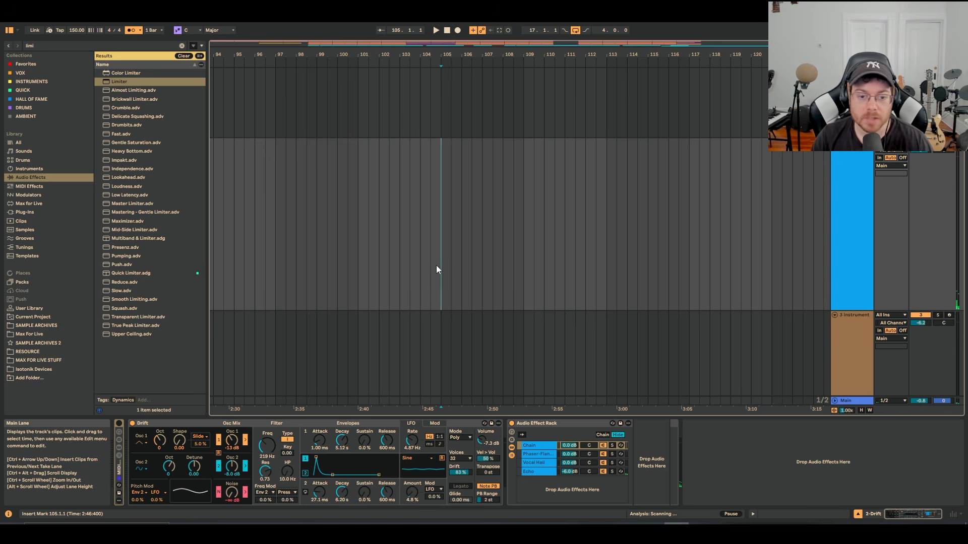
- Create an empty four-bar MIDI clip from bar 105 to 109 and restrict its note editor to the highlighted C Major scale
drag(442, 266, 522, 269)
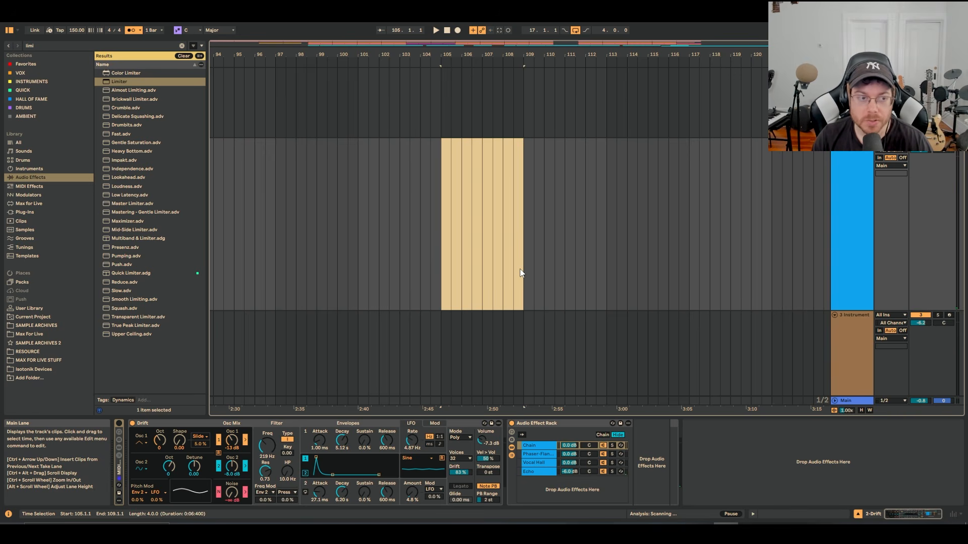
key(space)
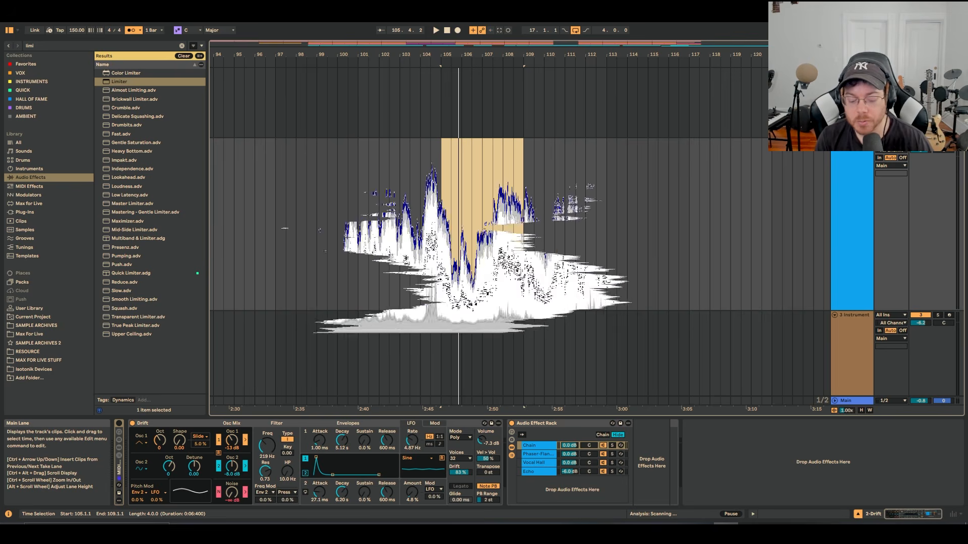
key(ctrl+shift+m)
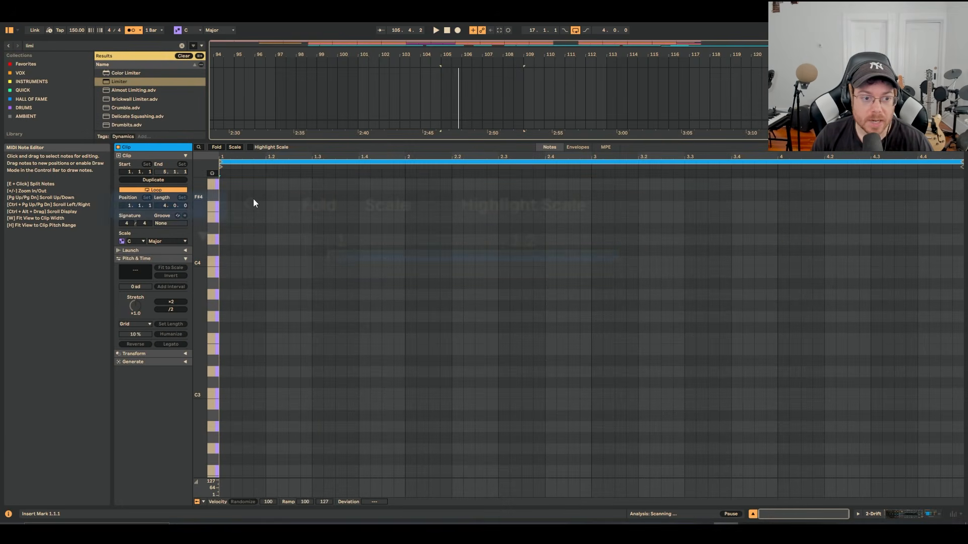
click(250, 147)
click(236, 147)
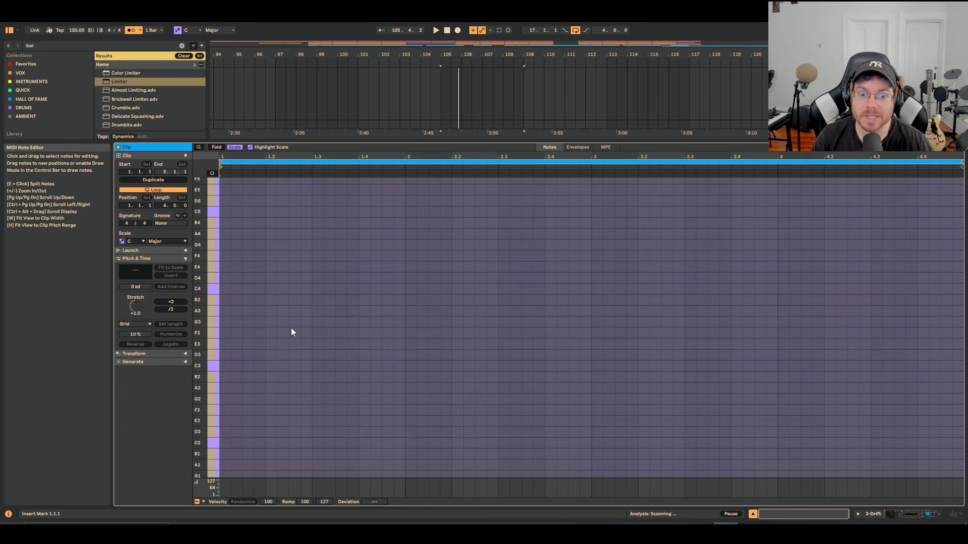
- Draw four consecutive one-bar notes across the clip: C3, F3, A3 and D3
double_click(227, 365)
drag(230, 365, 405, 366)
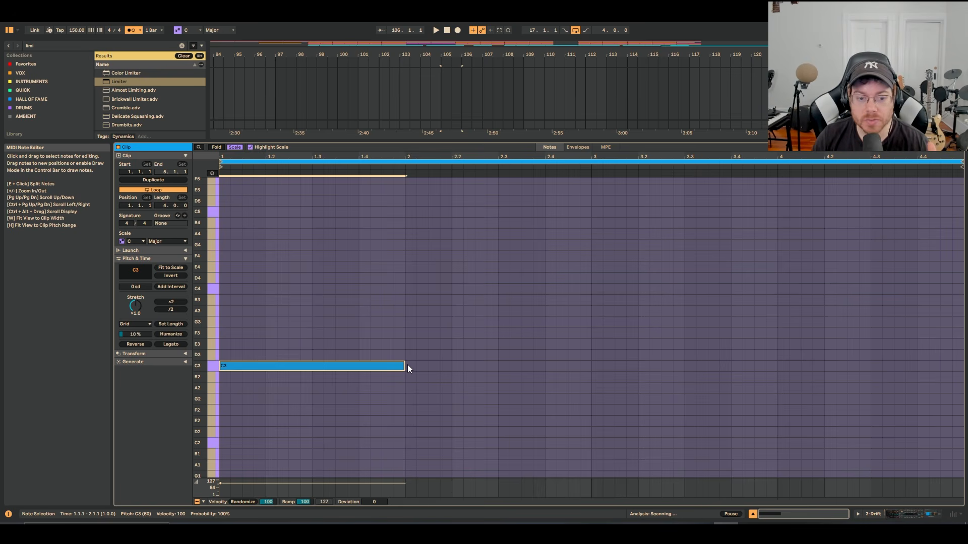
double_click(411, 330)
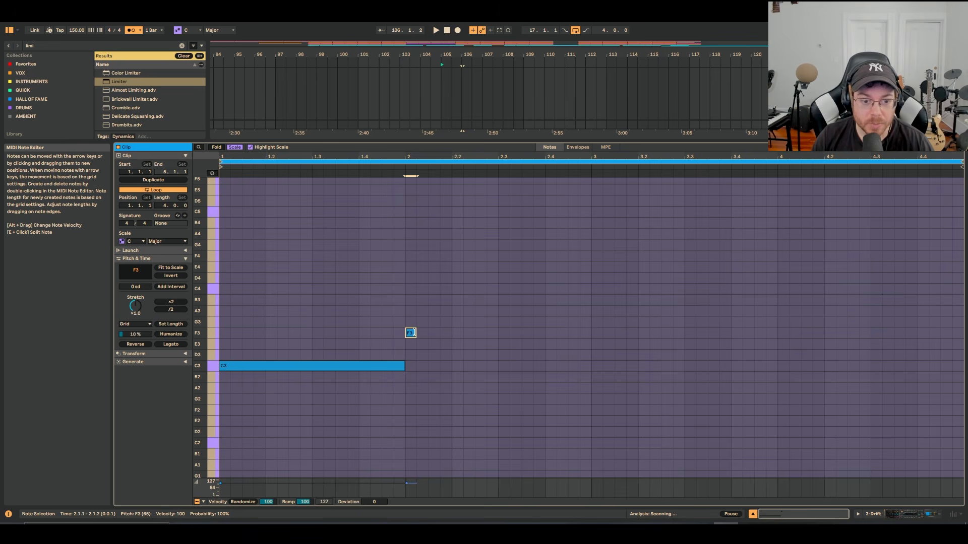
drag(413, 332, 584, 336)
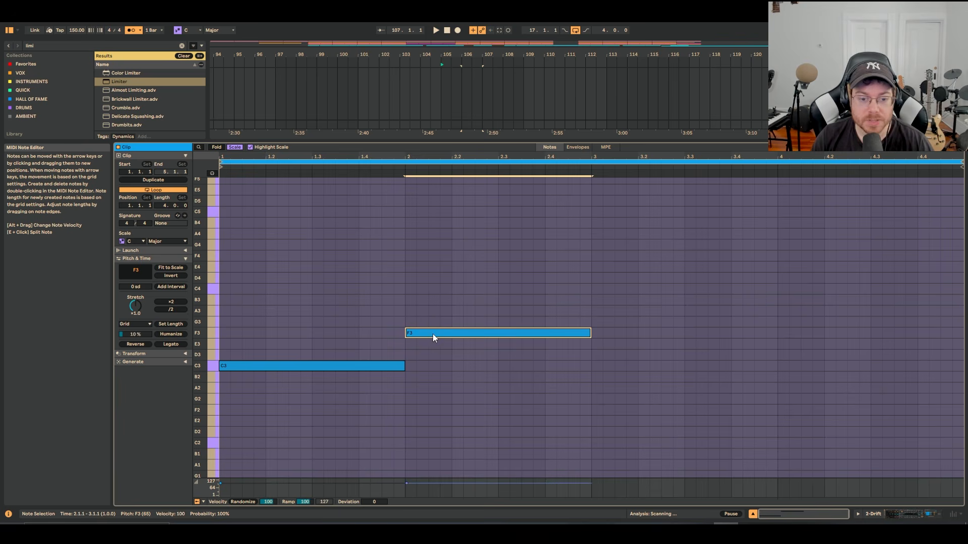
drag(433, 334, 797, 355)
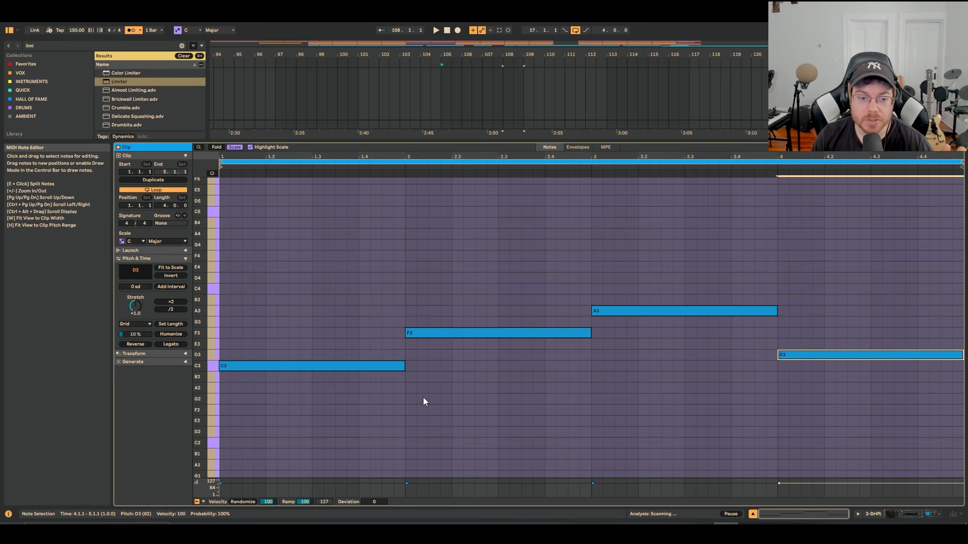
- Play the four-note clip from its start and return to the track's devices
click(223, 397)
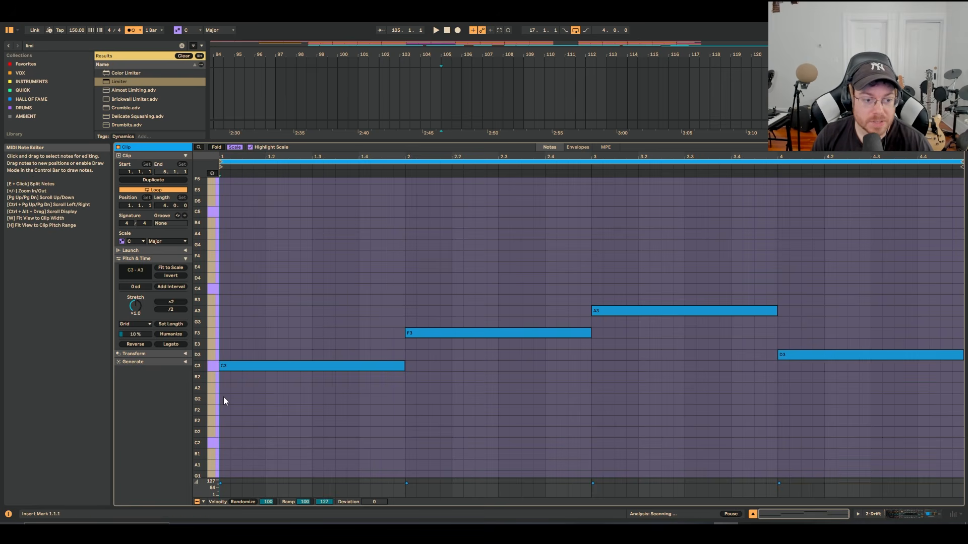
key(space)
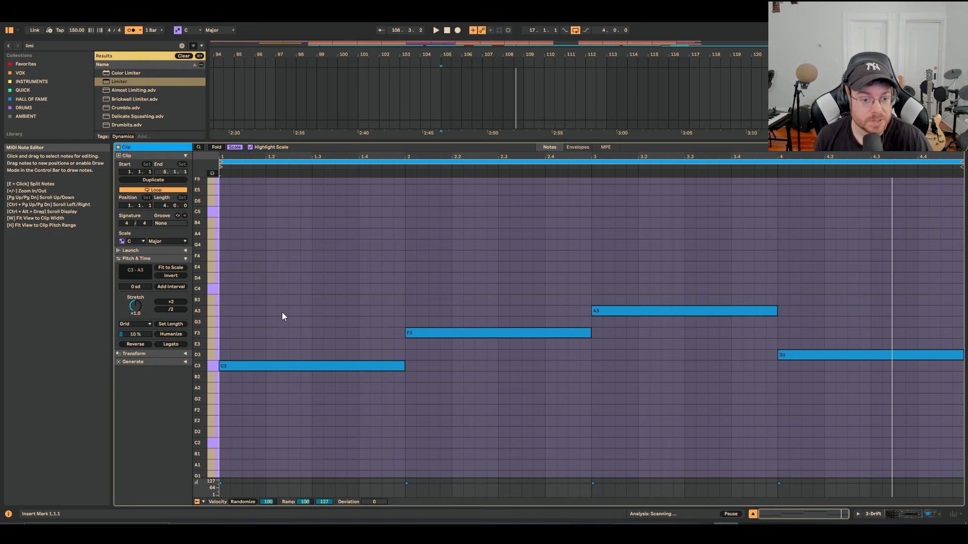
key(shift+Tab)
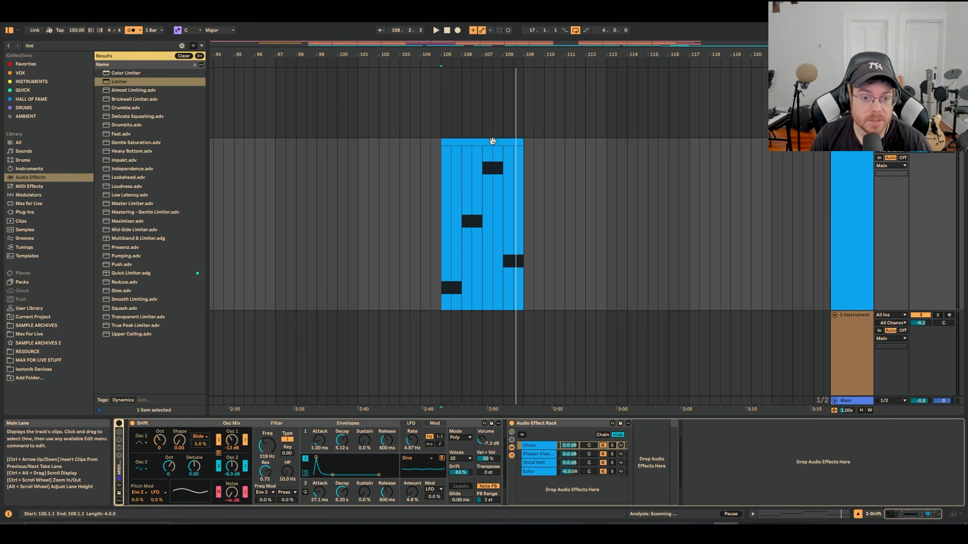
- Add the Chord MIDI effect in front of the Drift instrument on the clip's track
key(shift+Tab)
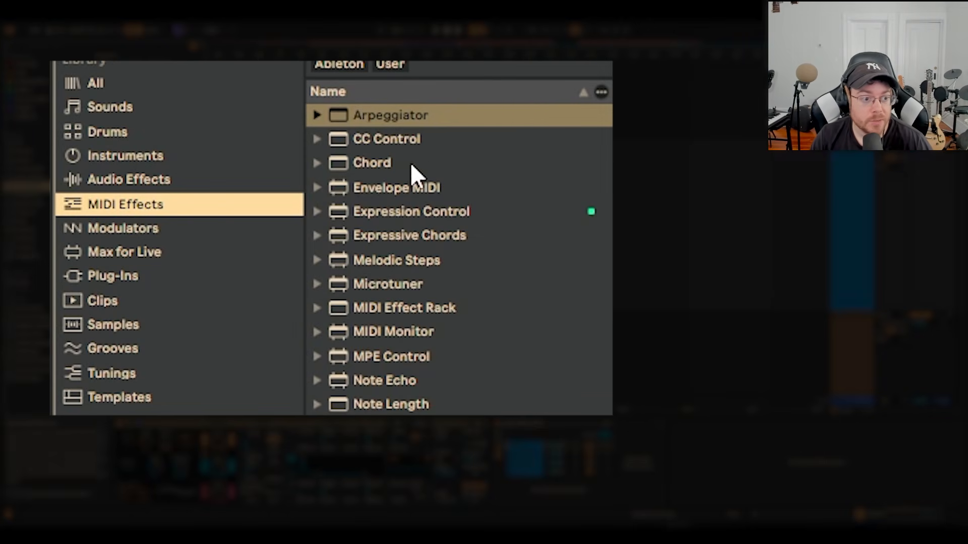
click(422, 171)
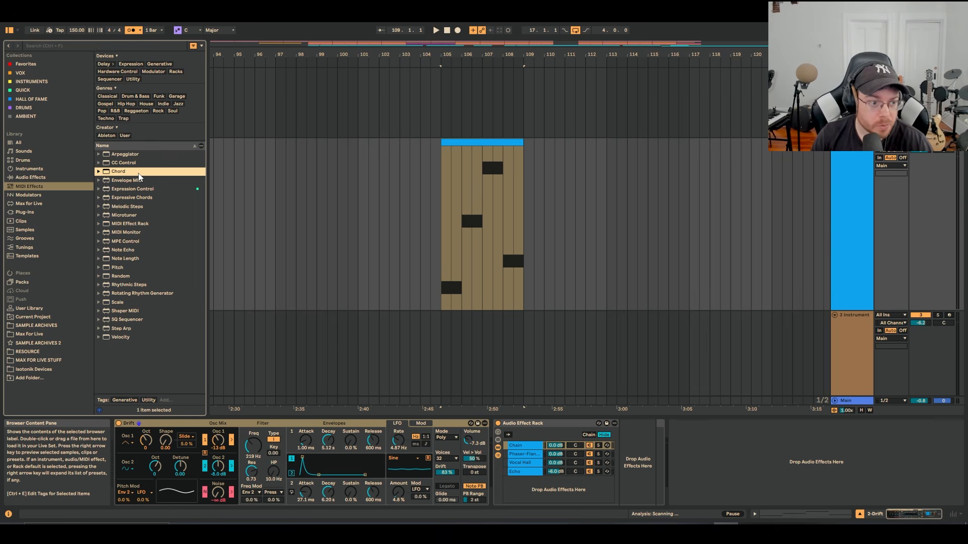
drag(139, 174, 110, 448)
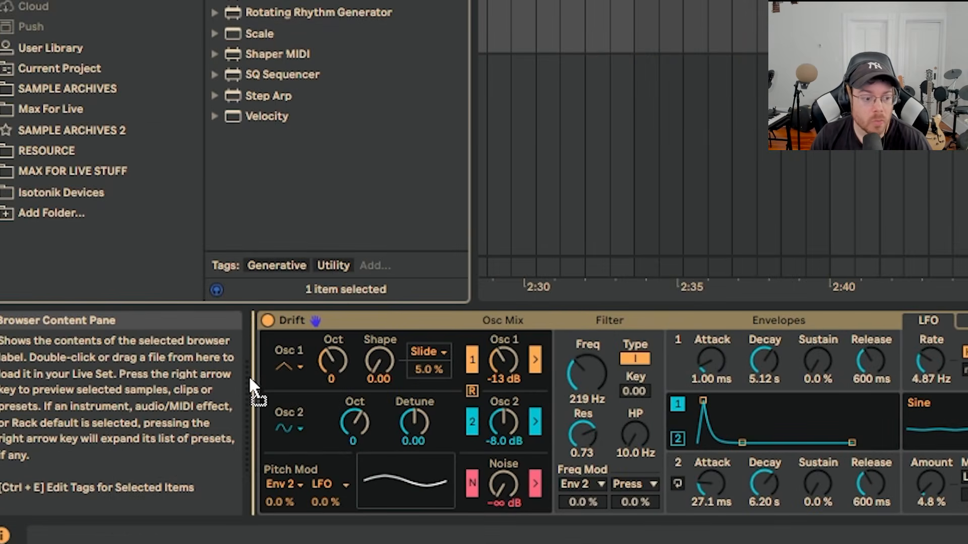
drag(249, 376, 255, 377)
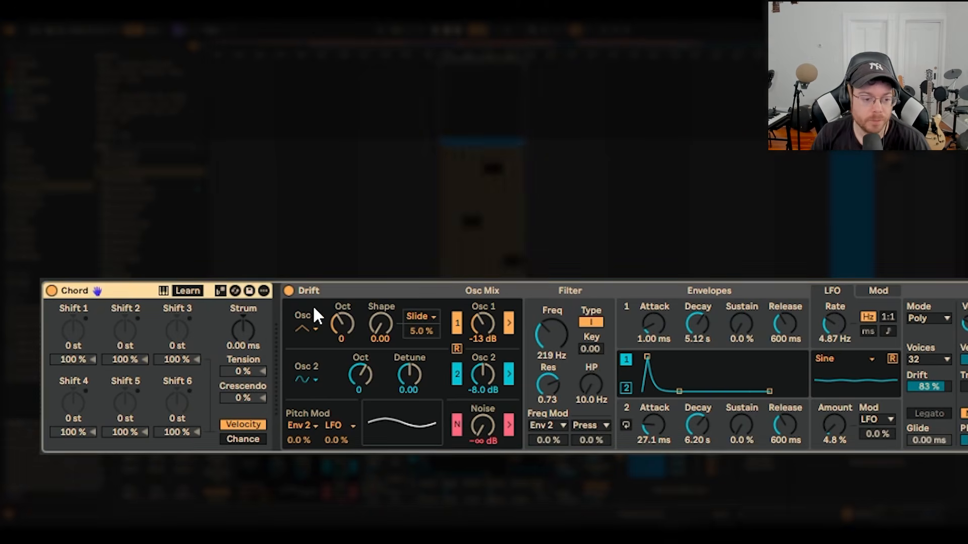
- Make the Chord device follow the current scale so its shifts use scale degrees
click(220, 292)
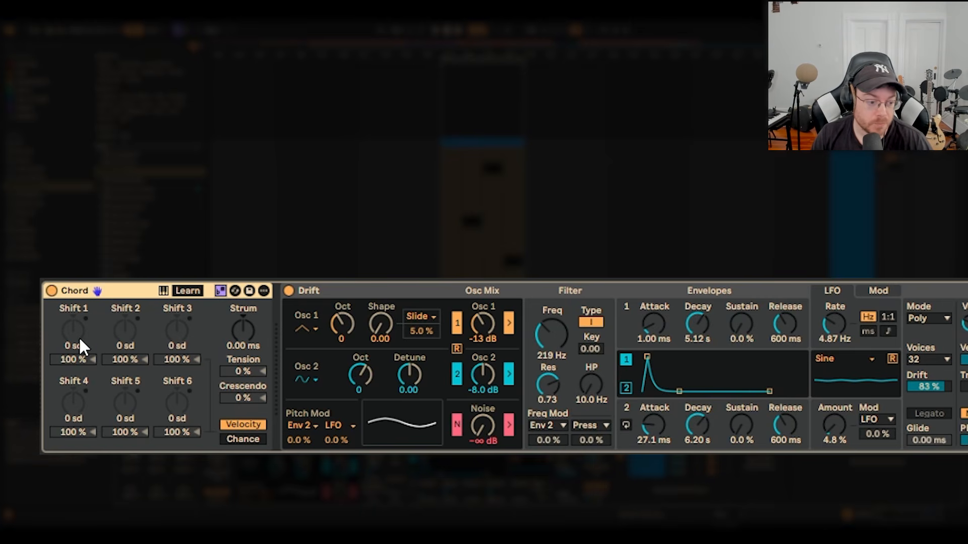
click(220, 291)
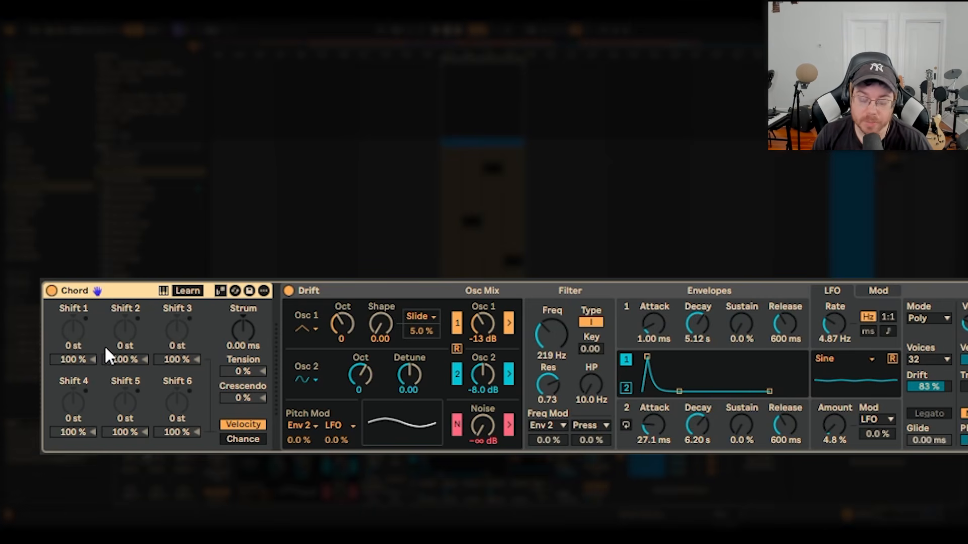
click(217, 292)
- Set Chord's Shift 1 to +2 sd and Shift 2 to +4 sd, and play the clip
click(71, 345)
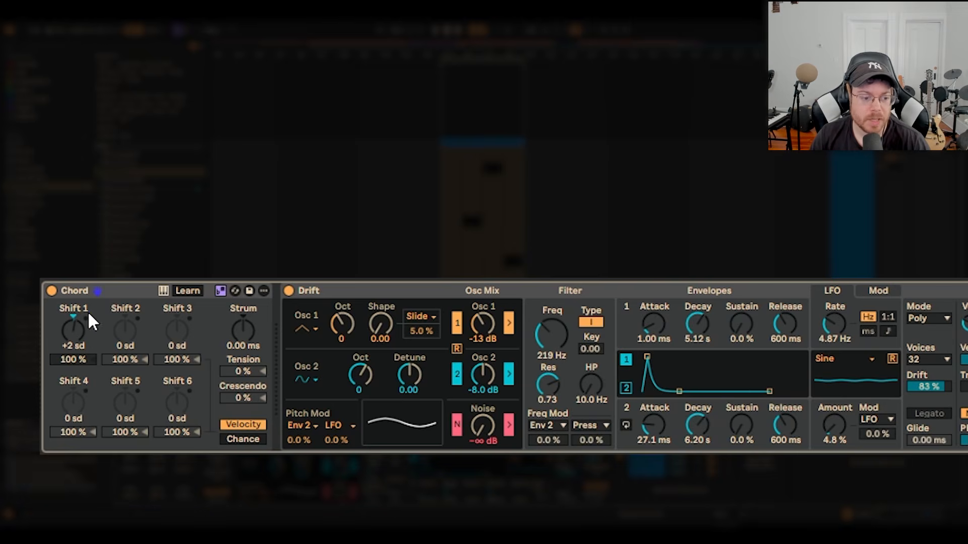
click(118, 348)
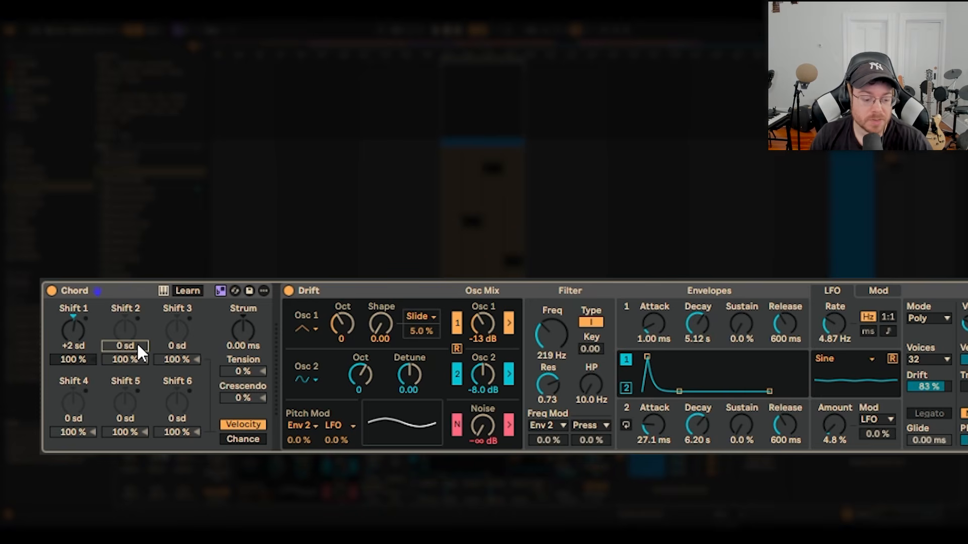
text(4)
key(Return)
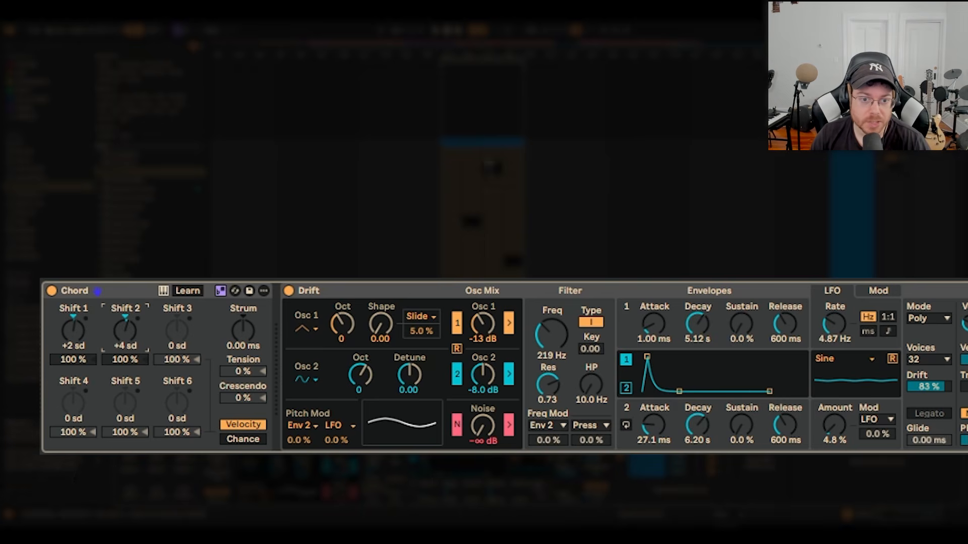
click(492, 143)
key(space)
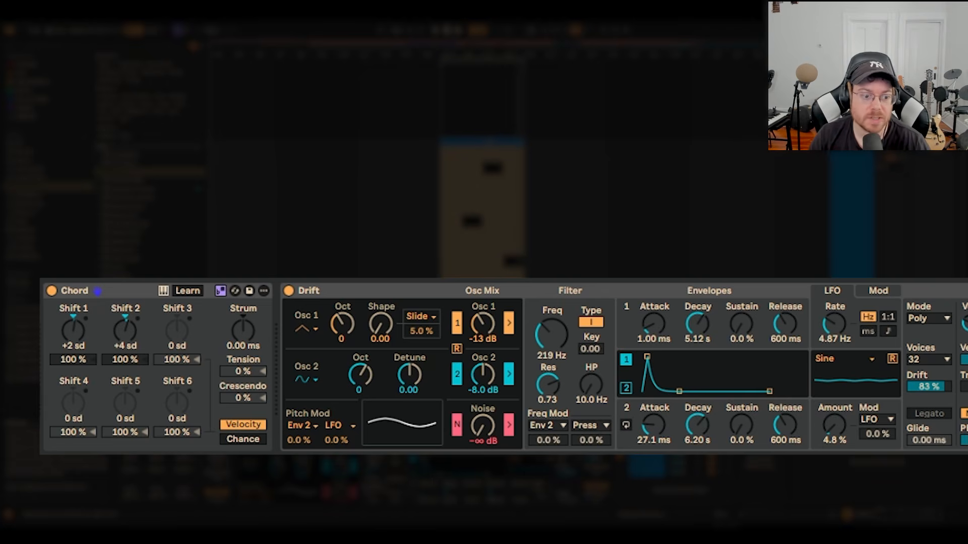
- Set Chord's Shift 3 to +6 sd and its Strum to 70 ms
click(116, 291)
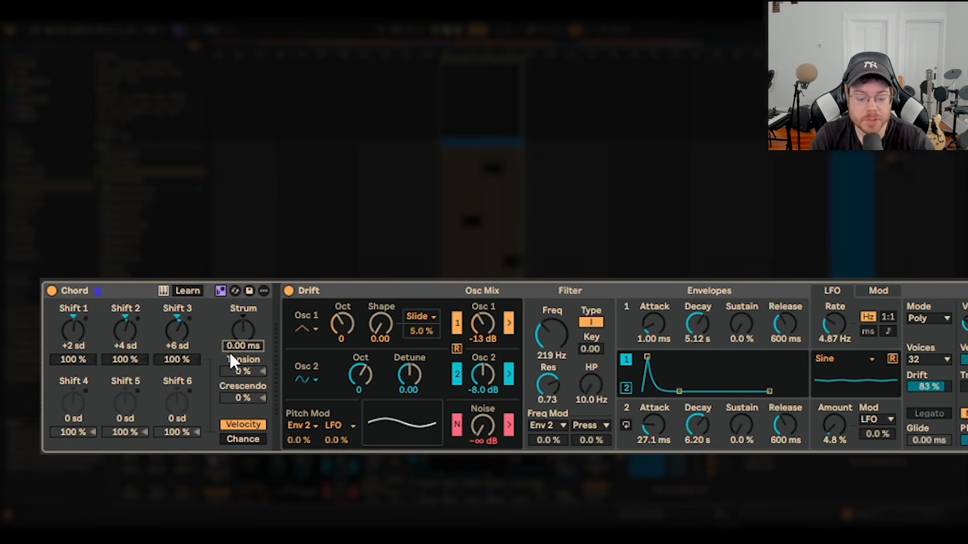
text(70)
key(Return)
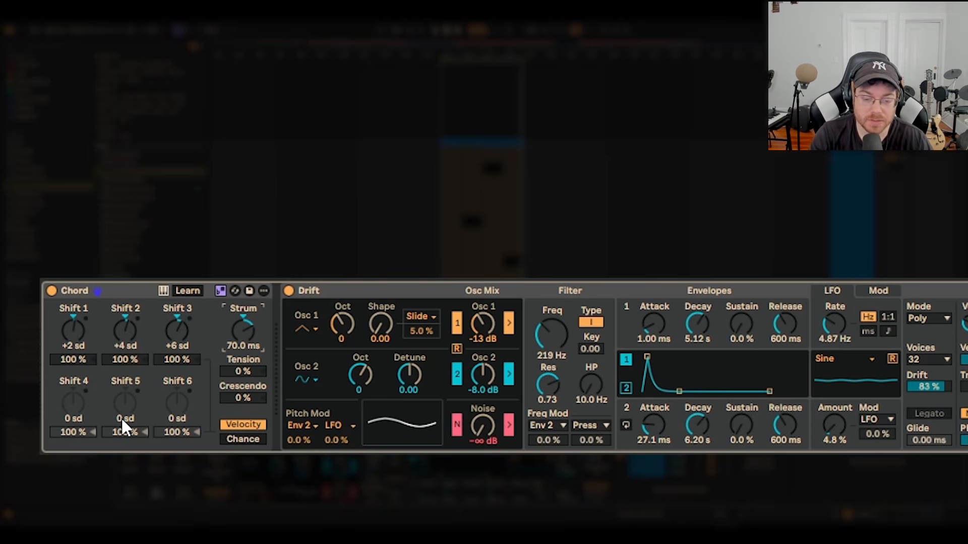
click(135, 292)
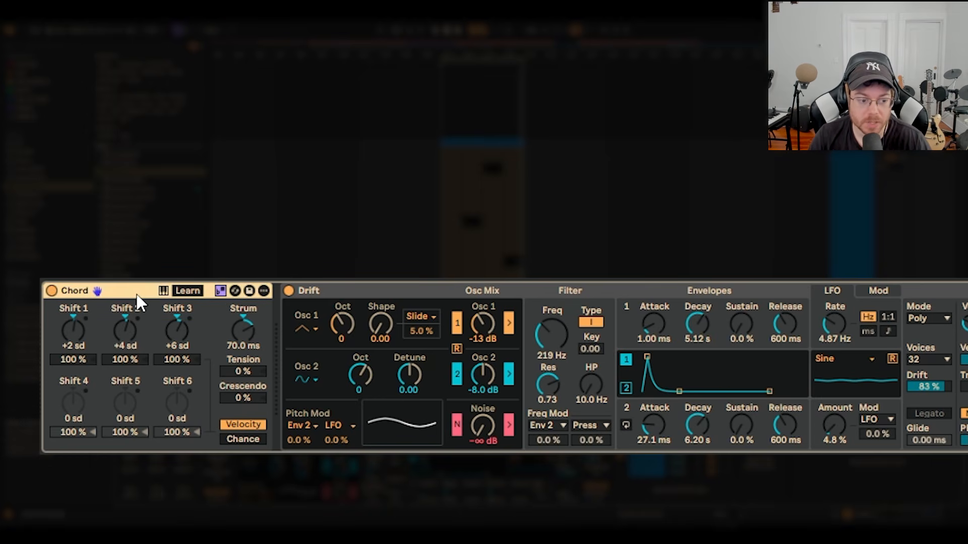
drag(74, 359, 193, 359)
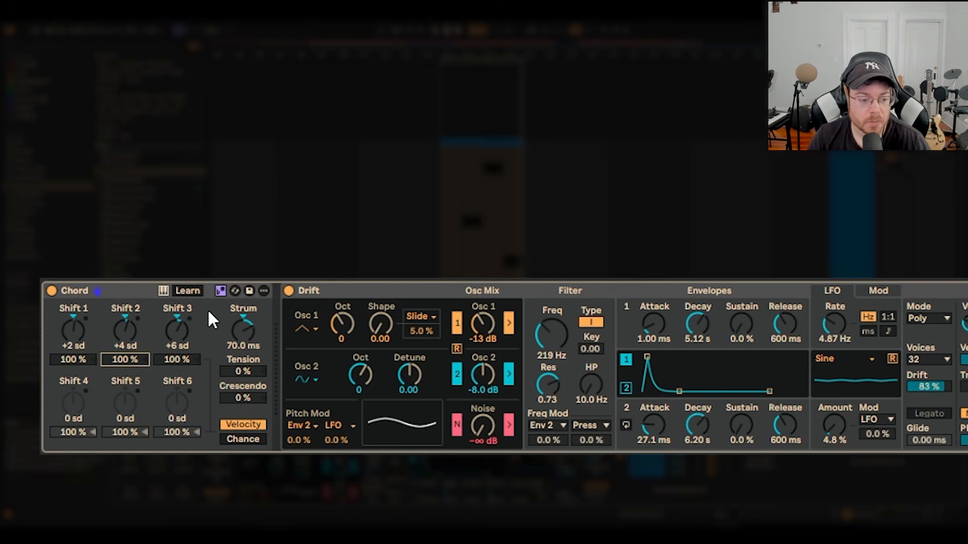
- Try +7 sd on Shift 4, -10 sd on Shift 5 and +8 sd on Shift 6, and undo these changes
click(77, 406)
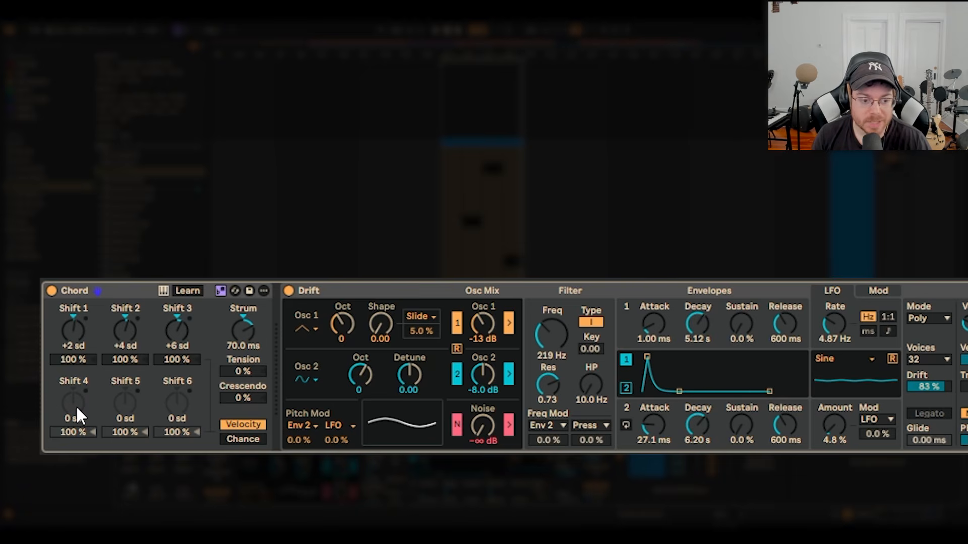
drag(76, 406, 75, 388)
drag(125, 391, 125, 416)
drag(175, 409, 175, 391)
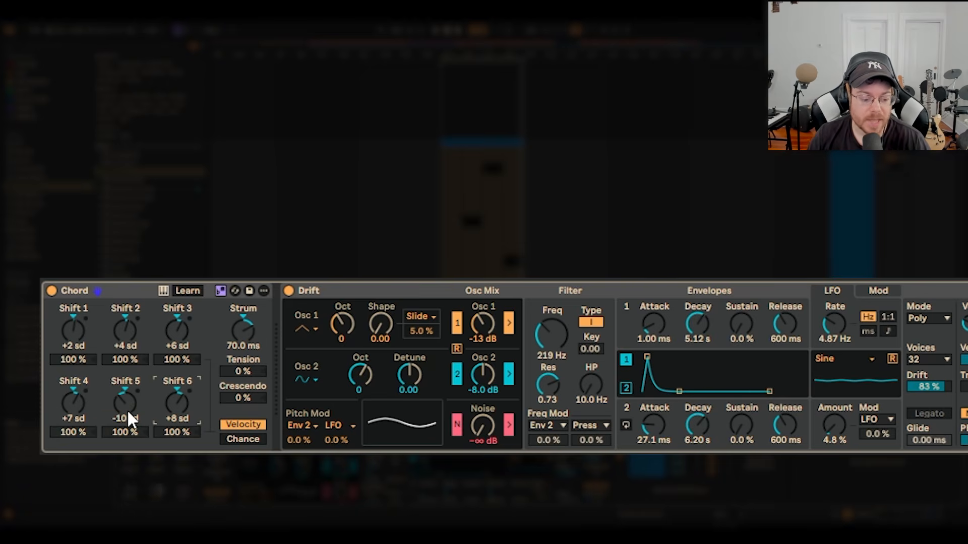
key(ctrl+z)
key(ctrl+z)
key(ctrl+z)
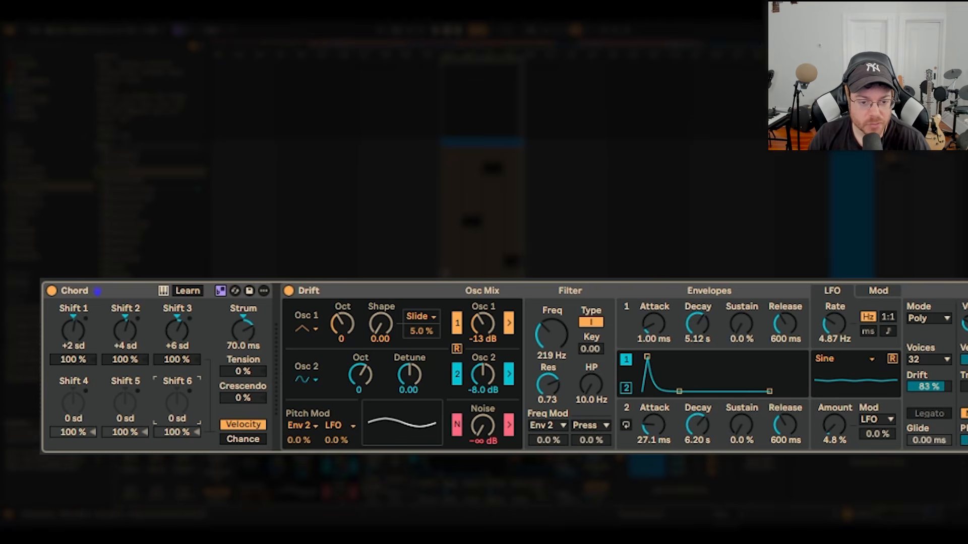
- Set Chord's Shift 4 to +8 sd, Shift 5 to +9 sd and Shift 6 to +11 sd, auditioning the clip
click(481, 142)
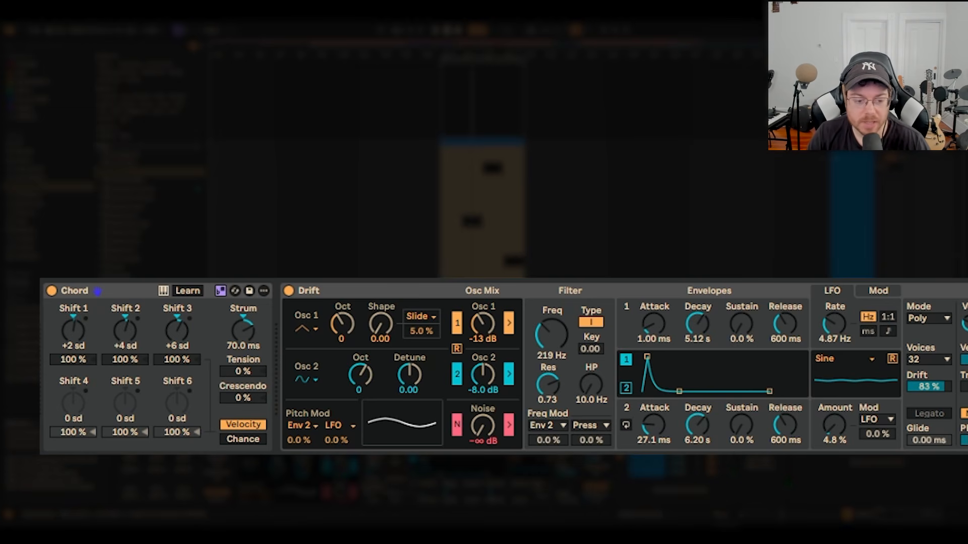
click(94, 421)
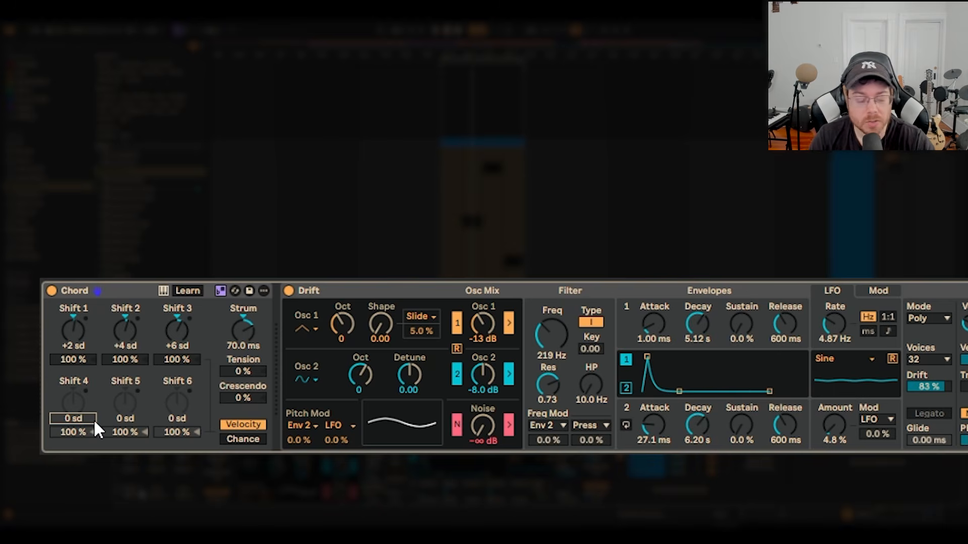
text(8)
click(121, 420)
text(9)
click(175, 420)
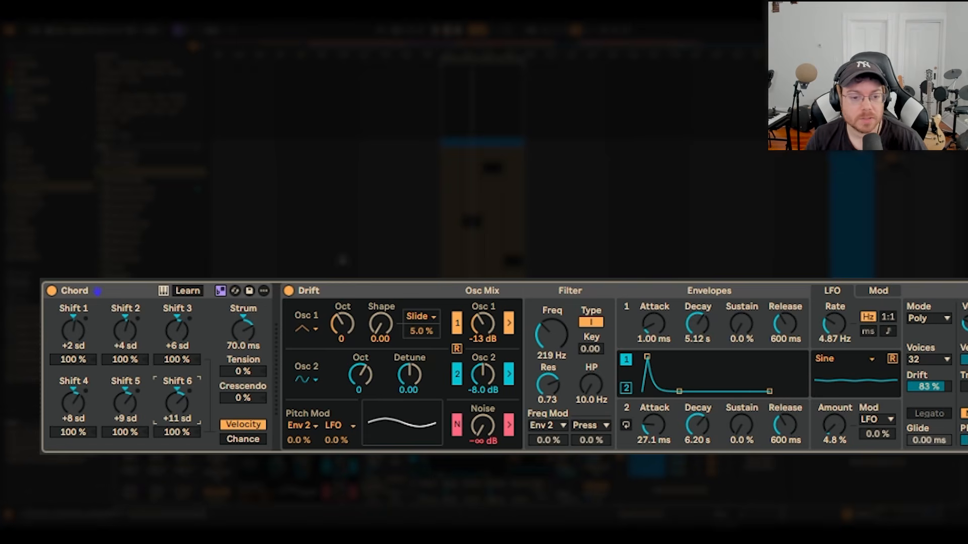
click(473, 143)
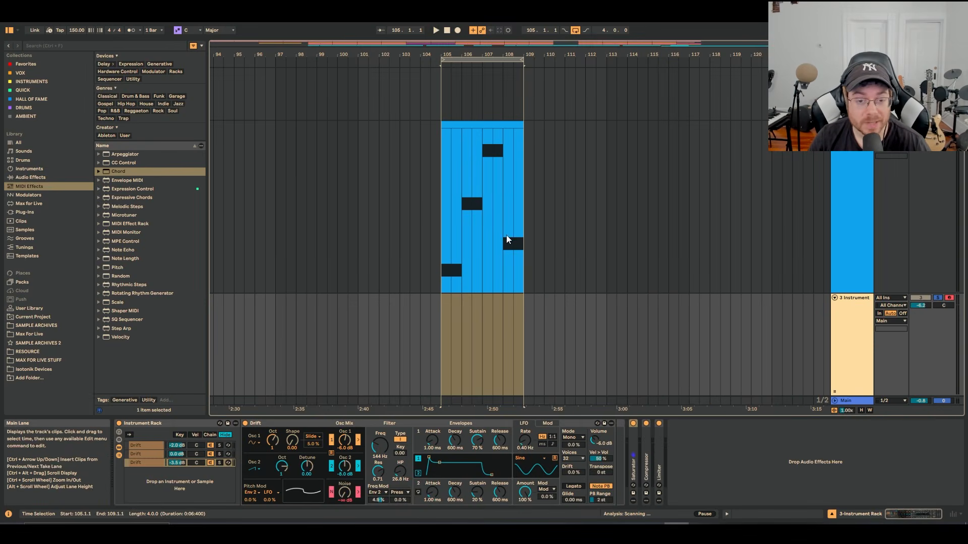
- Copy the four-bar clip down to the 3 Instrument track at bar 105 and select that track
click(470, 126)
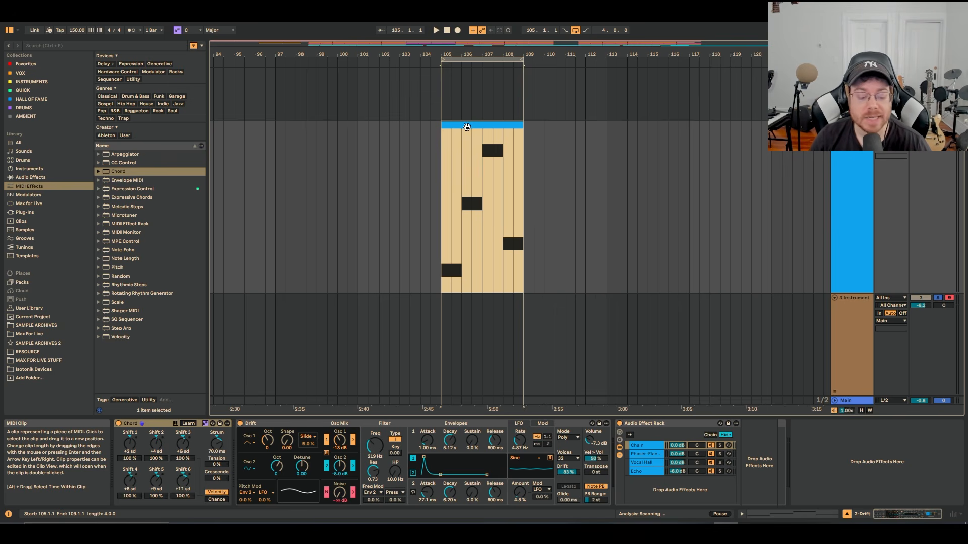
drag(467, 126, 461, 322)
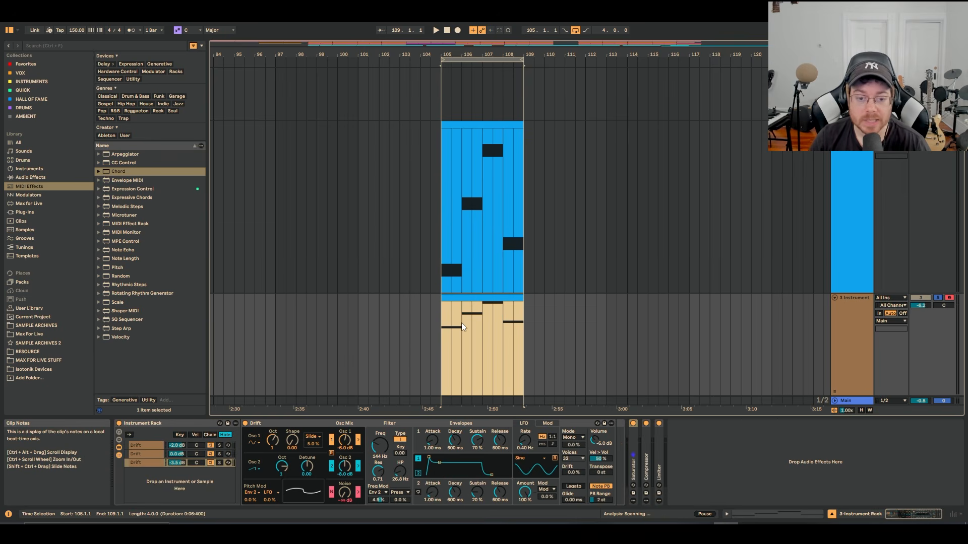
click(865, 319)
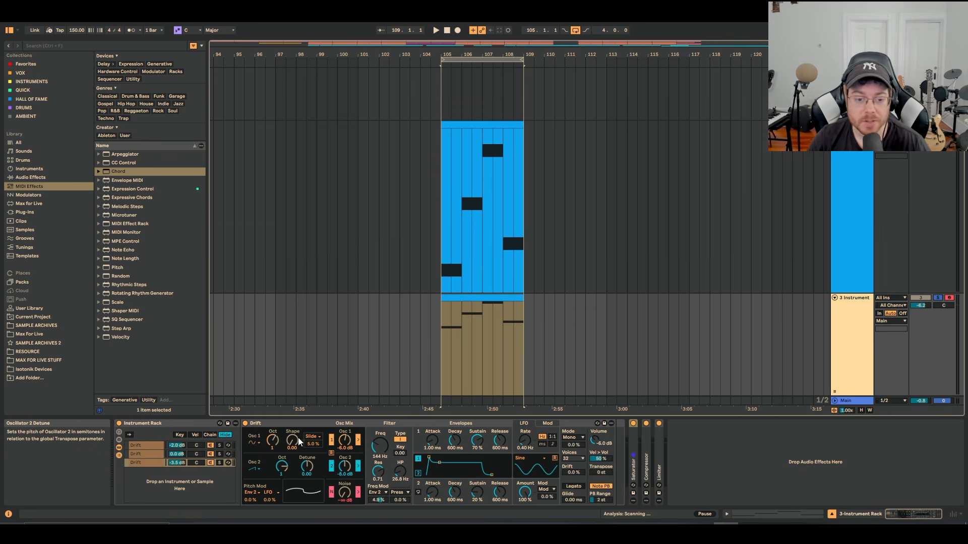
- Open the copied clip on the 3 Instrument track for note editing and play it
click(456, 300)
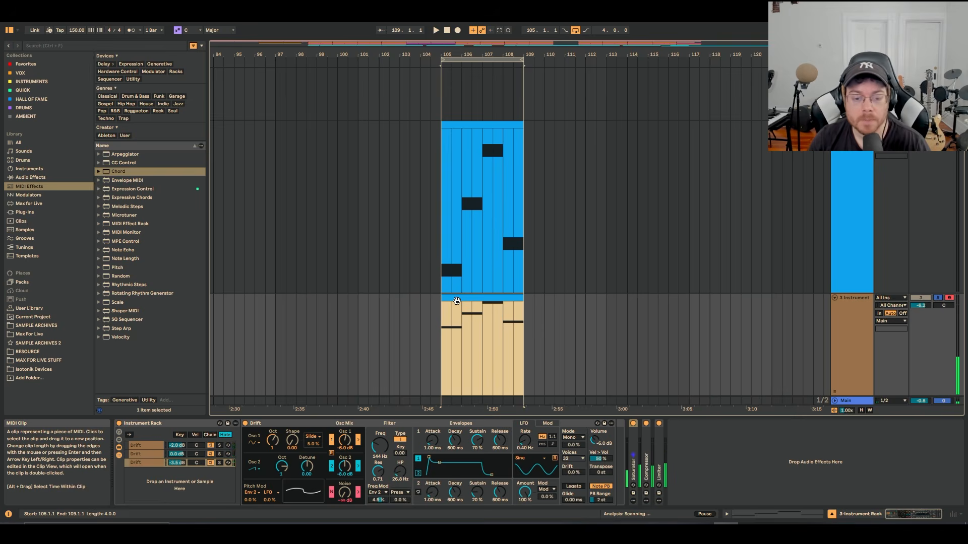
double_click(456, 300)
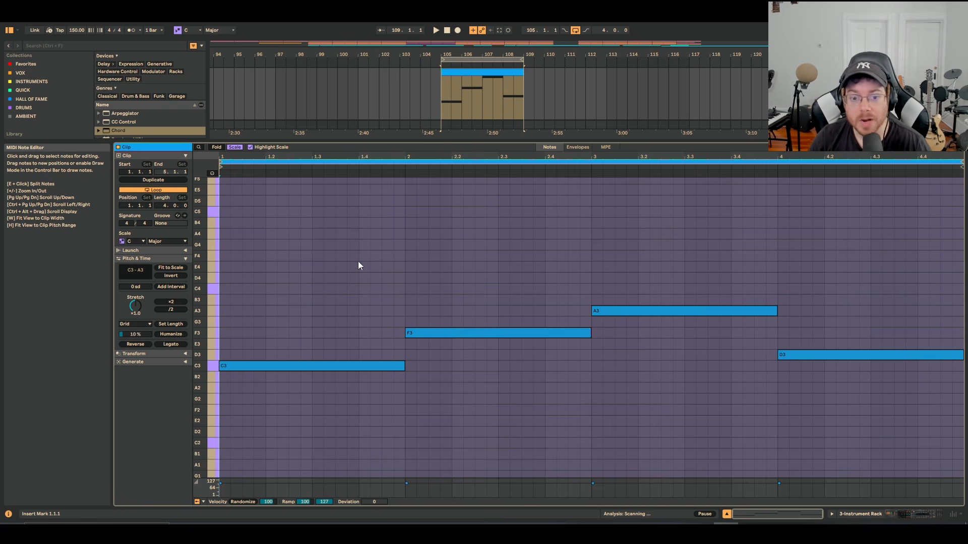
key(space)
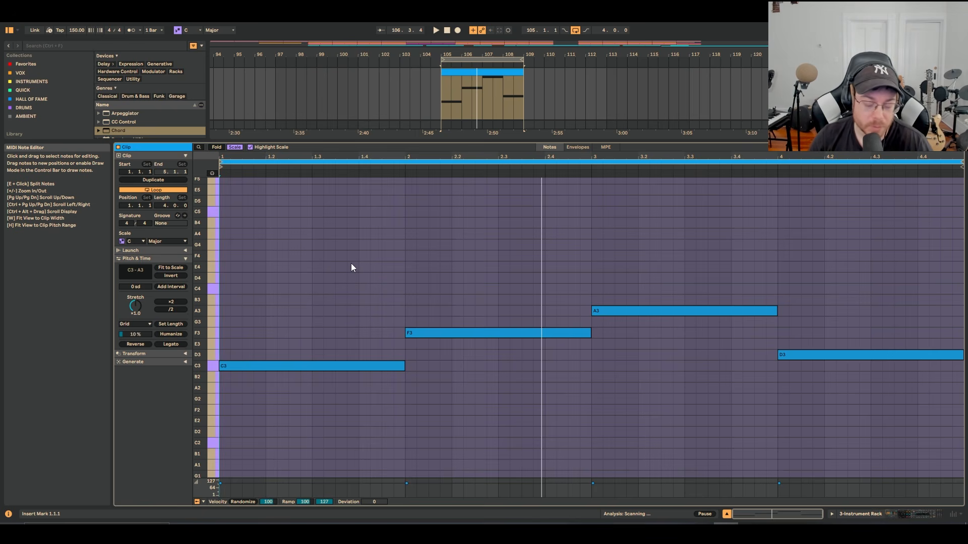
- Transpose all four notes of the 3 Instrument clip down two octaves to C1, F1, A1 and D1, and audition them
drag(304, 250, 830, 427)
key(Down)
key(Down)
key(Down)
key(Down)
key(Down)
key(Down)
key(Down)
key(Down)
key(Down)
key(Down)
key(Down)
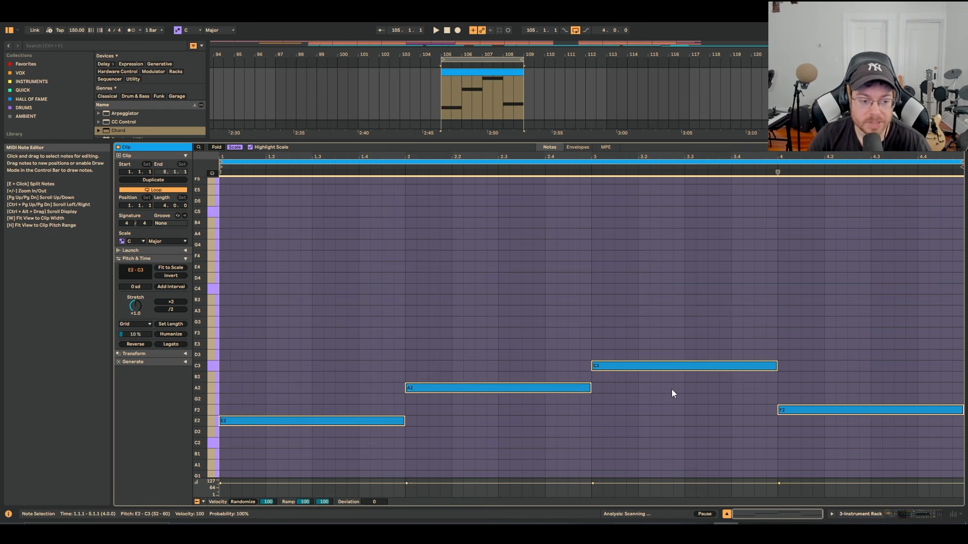
key(Down)
key(Down)
key(Down)
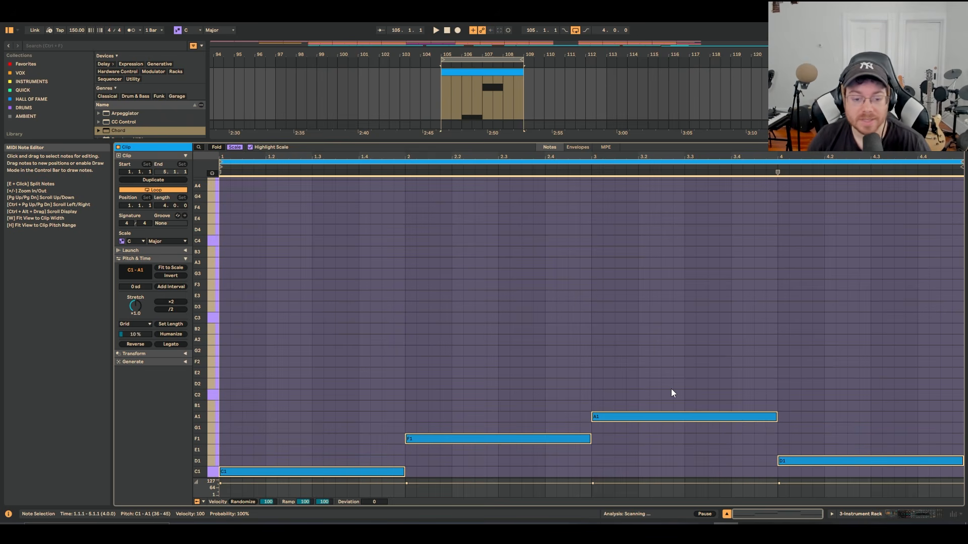
key(space)
scroll(496, 319, down, 3)
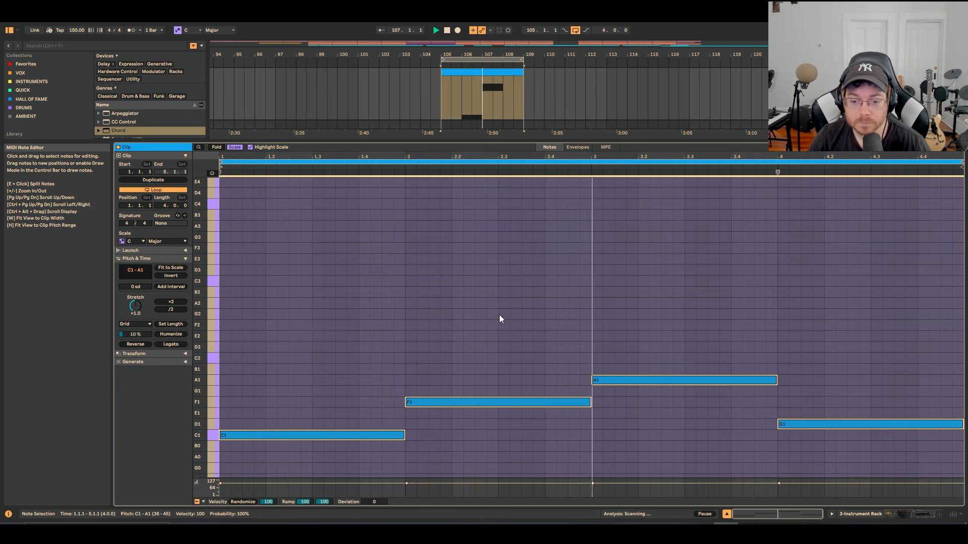
scroll(498, 315, down, 1)
scroll(499, 317, down, 2)
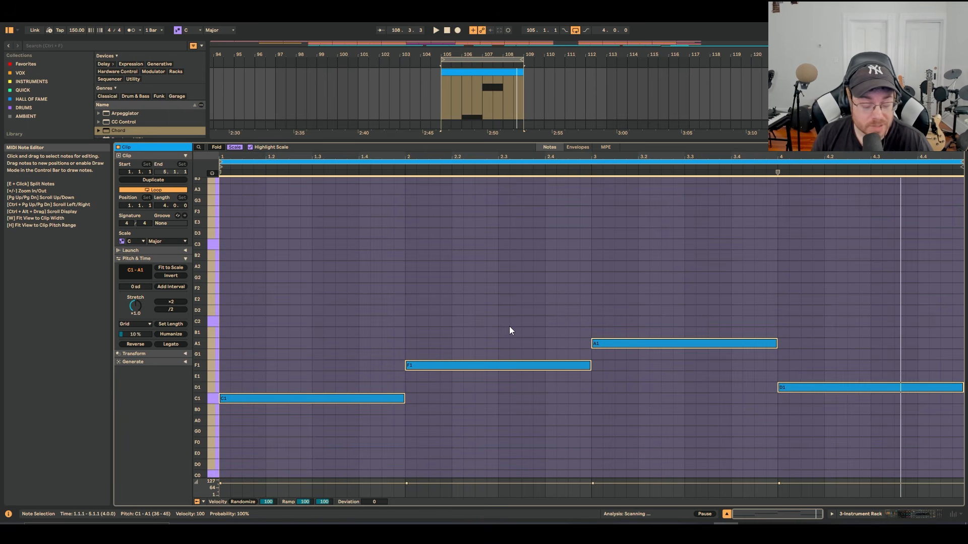
- Shorten bar 1's C1 to an eighth note, repeat it at 1.2.3 and 1.3.3, and play the rhythm
click(405, 389)
click(396, 400)
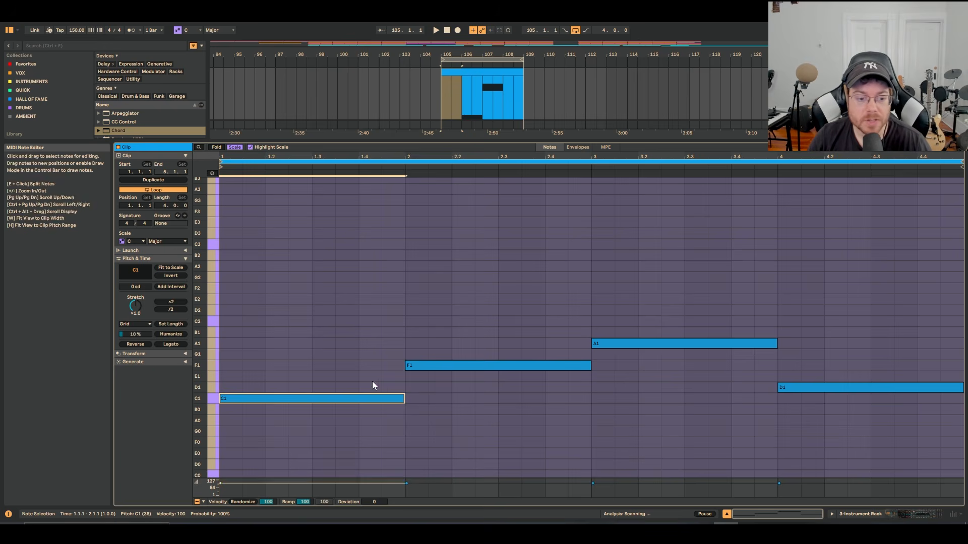
drag(403, 399, 347, 401)
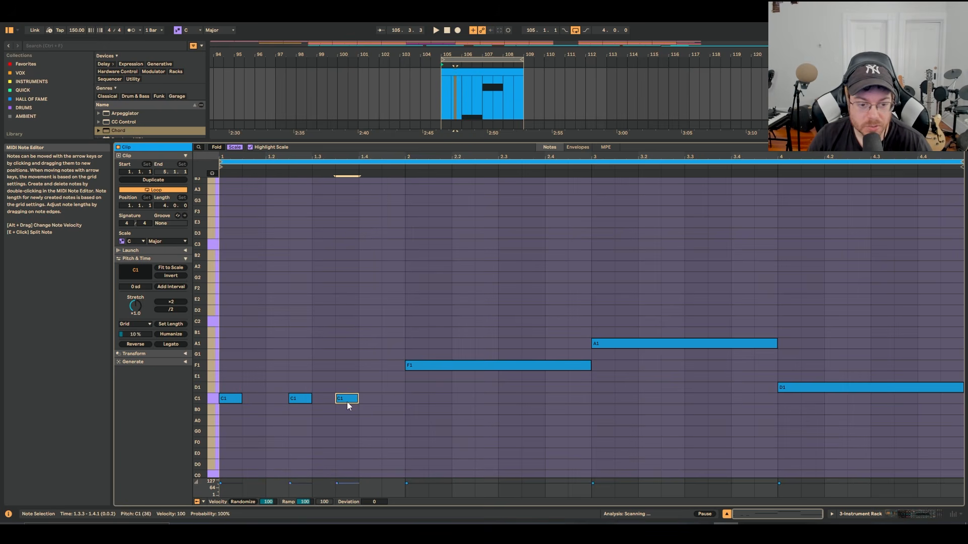
click(222, 370)
key(space)
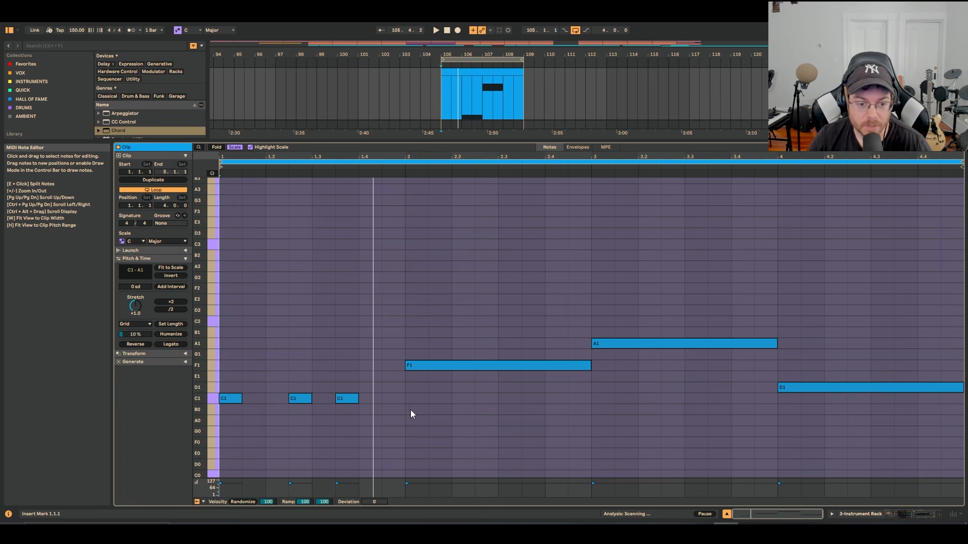
- Replace bar 3's long A1 note with a copy of bar 1's three-note rhythm moved up to A1
drag(410, 410, 220, 396)
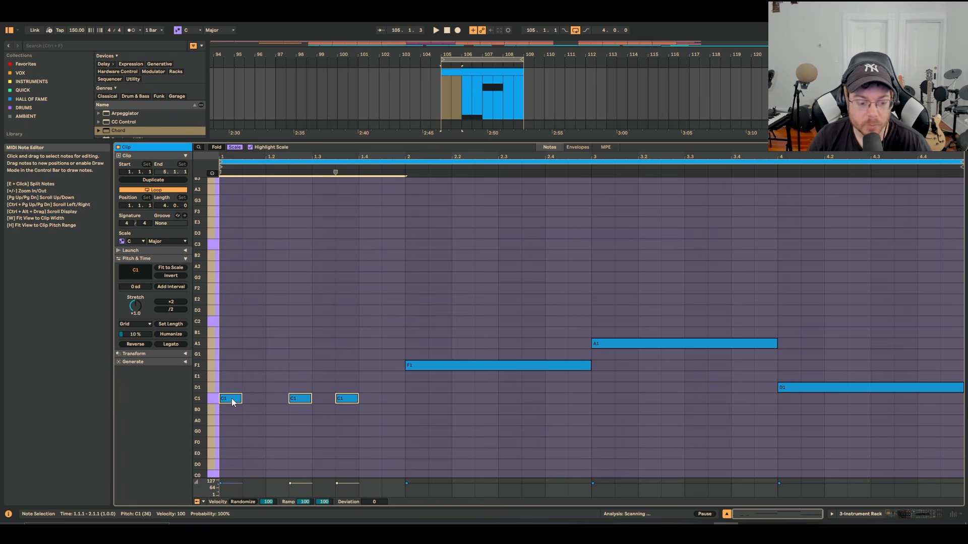
click(636, 347)
key(Delete)
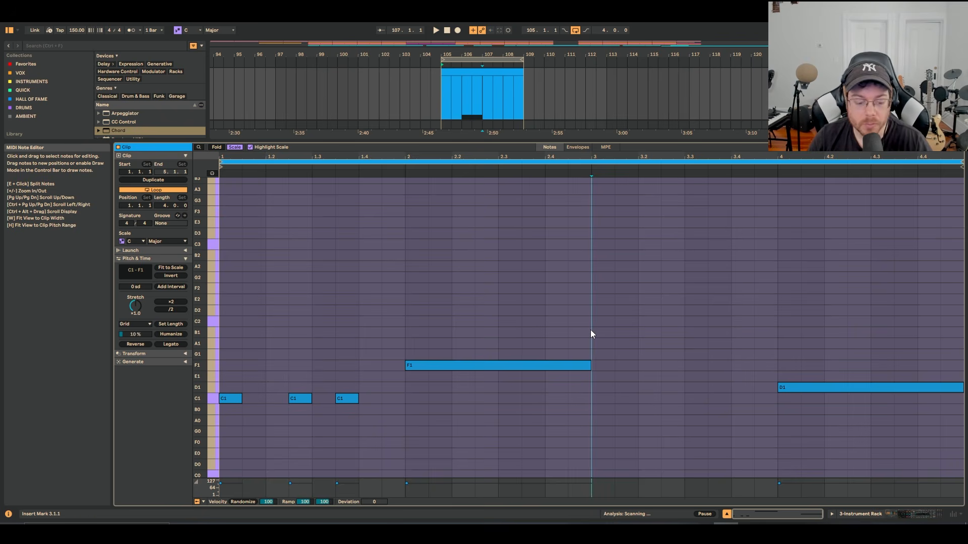
key(ctrl+v)
drag(607, 399, 607, 344)
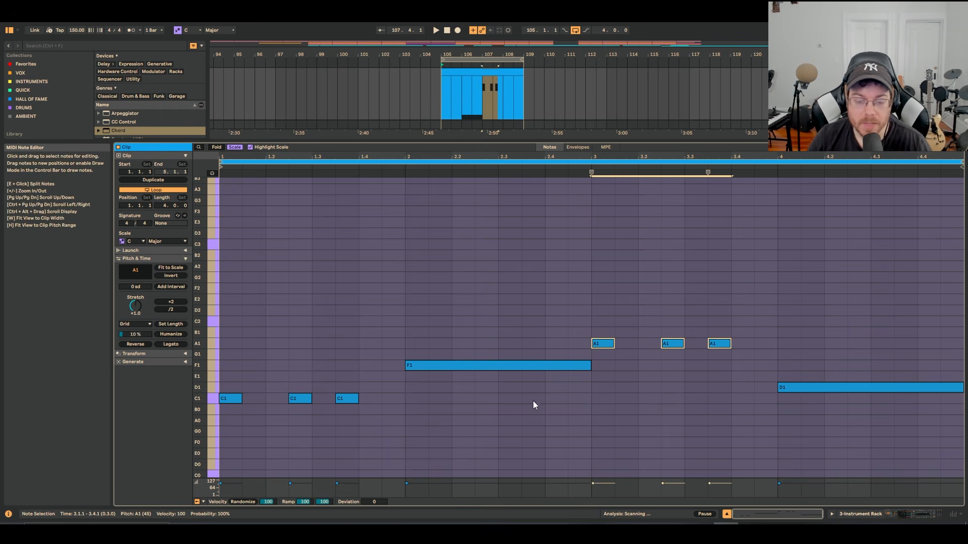
- Turn bar 2's long F1 into two quarter notes at 2.1 and 2.2.3, and replace bar 4's note with a copy at D1
click(533, 365)
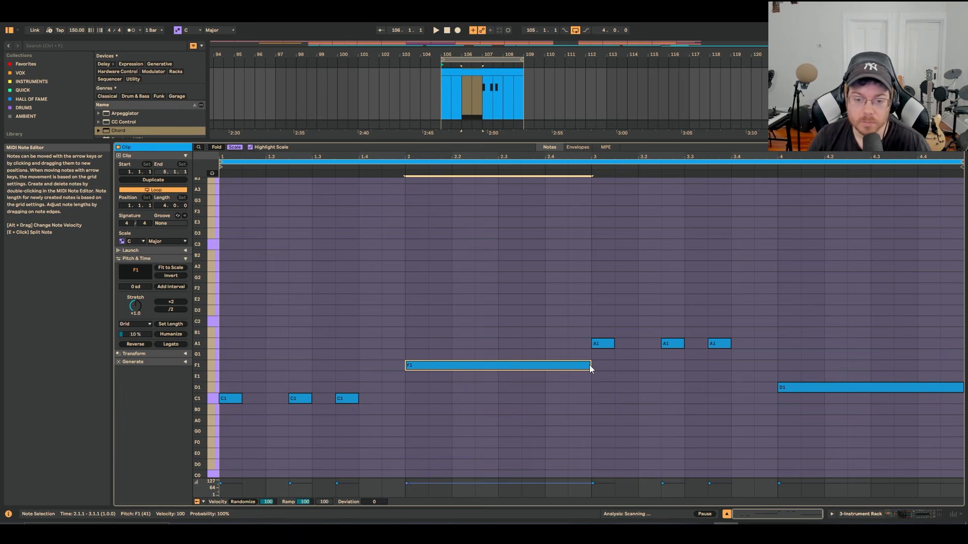
drag(590, 365, 507, 371)
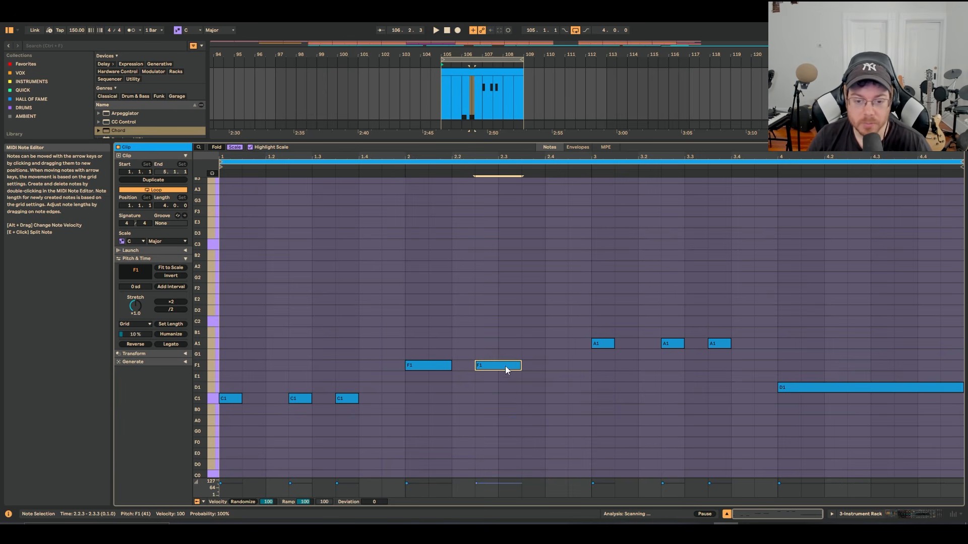
click(811, 387)
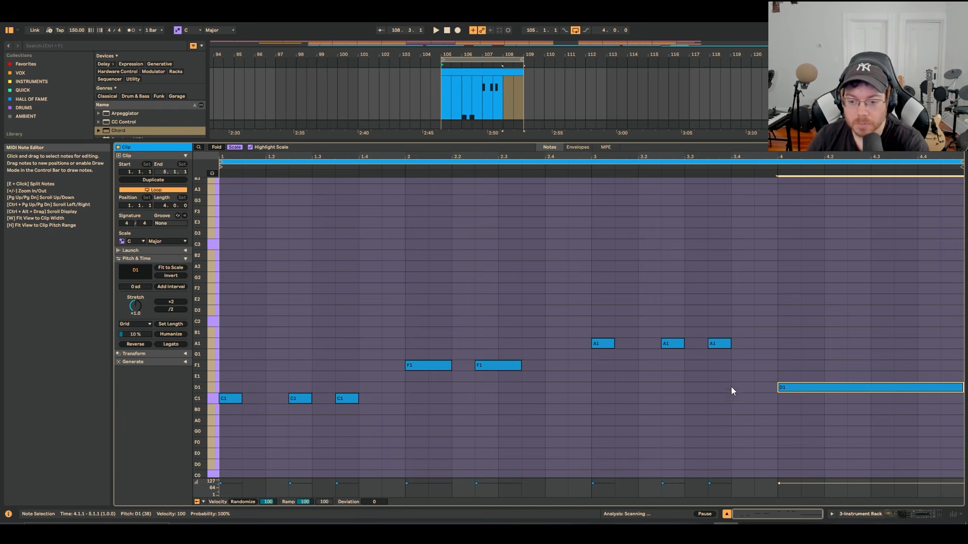
key(Delete)
drag(411, 341, 596, 400)
click(443, 350)
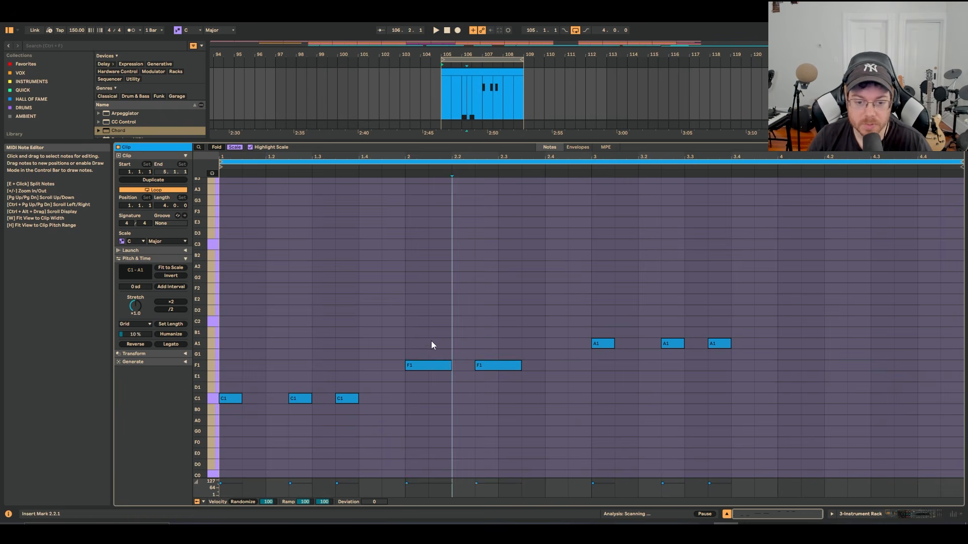
drag(419, 338, 548, 386)
ctrl+drag(450, 365, 809, 392)
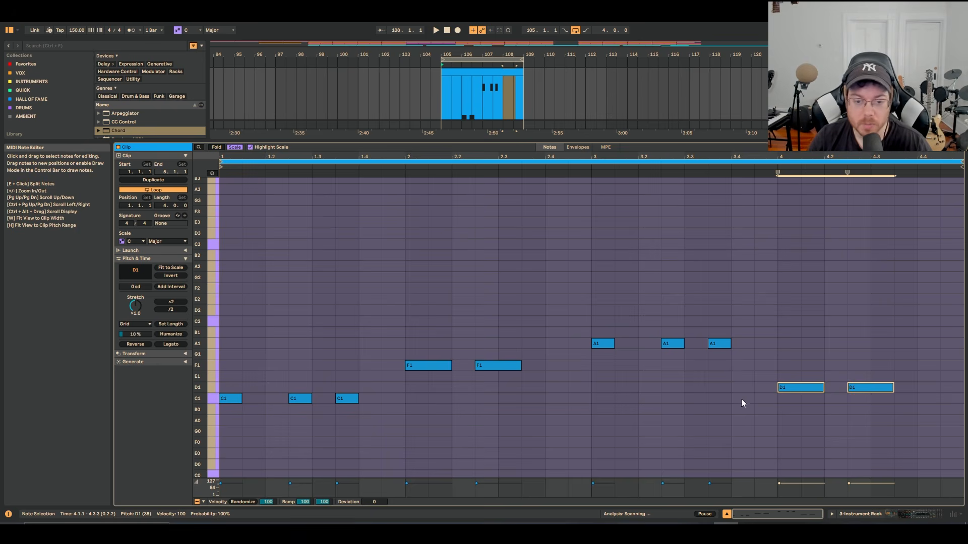
- Play the edited bass clip on the 3 Instrument track from bar 105
click(454, 75)
key(space)
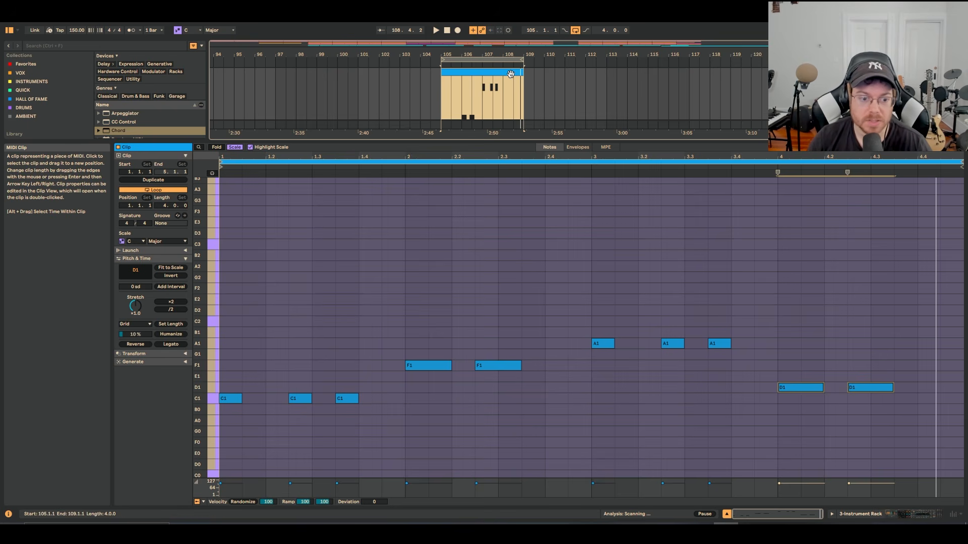
key(space)
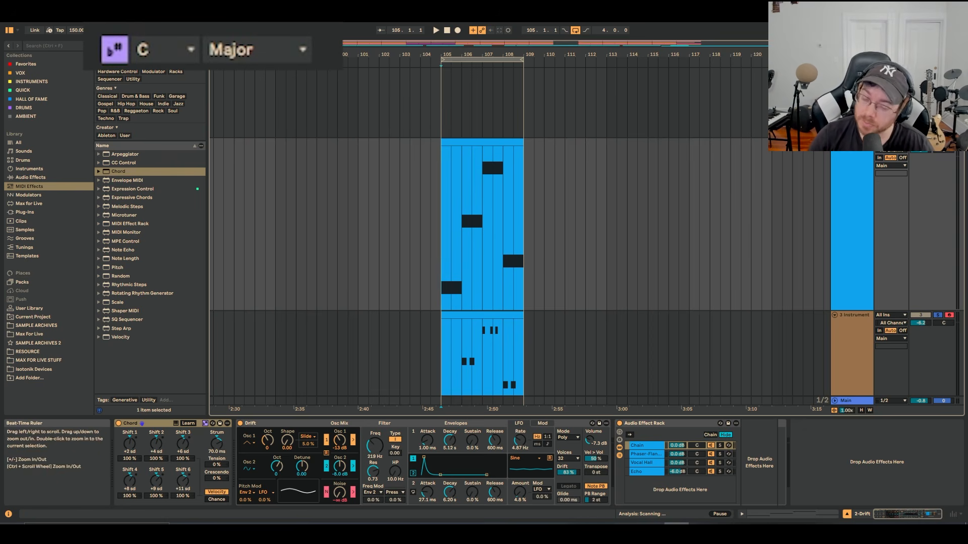
- Duplicate the chord clip to bar 109 and set the copy's scale to C Mixolydian
click(495, 142)
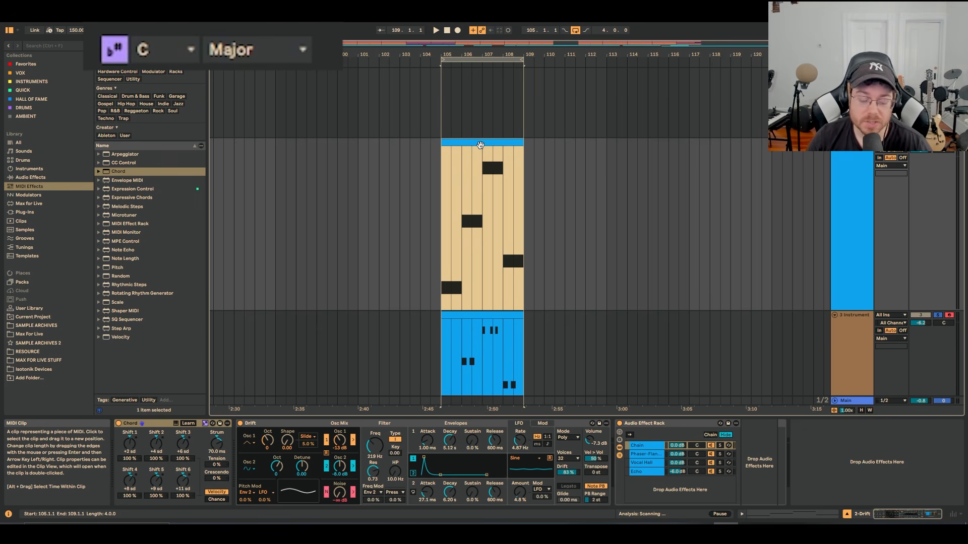
drag(471, 142, 552, 145)
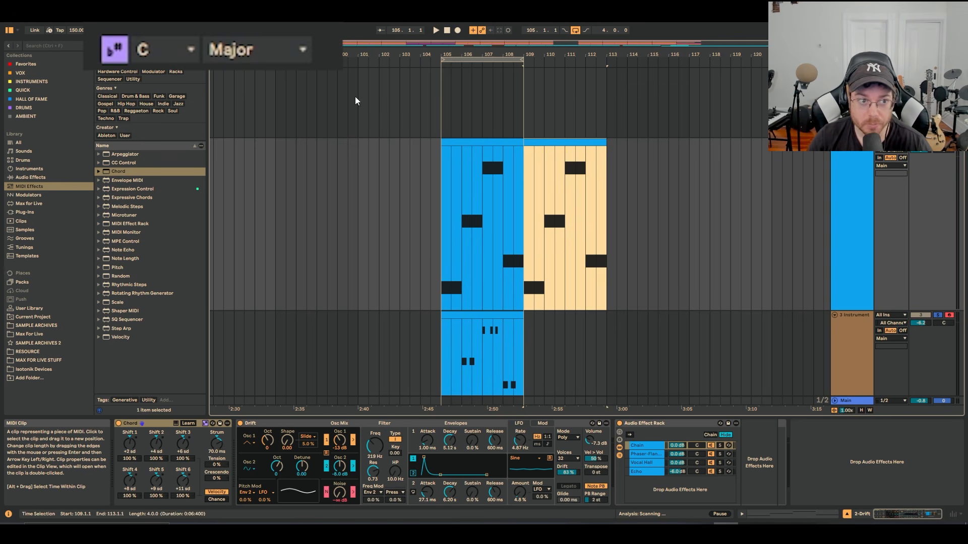
click(220, 33)
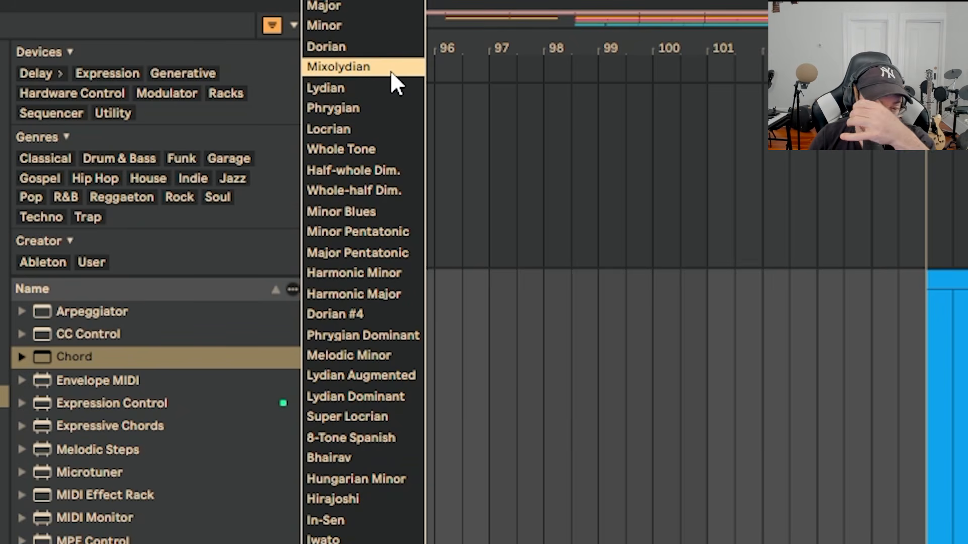
click(392, 72)
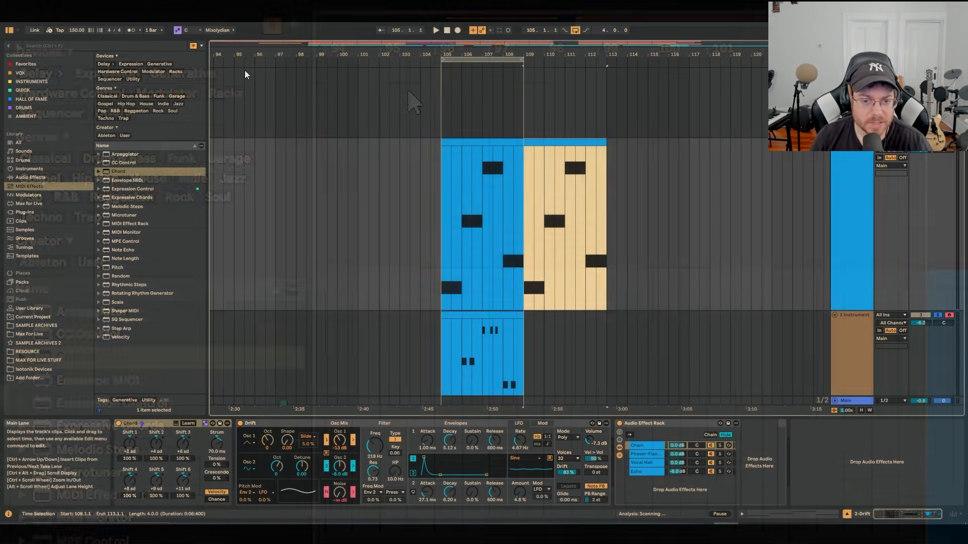
- Open the duplicated chord clip, move its A3 note down to G3 and audition the progression
double_click(538, 149)
click(436, 29)
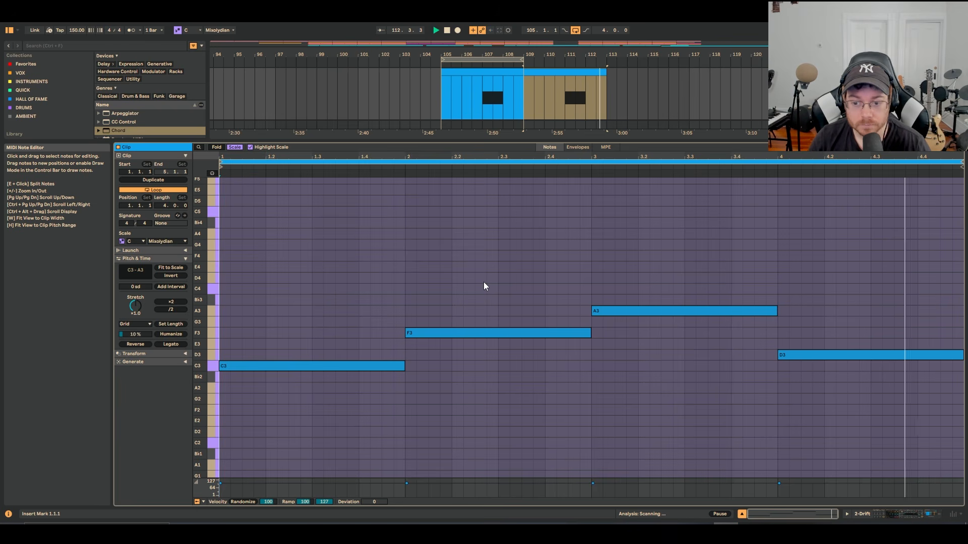
click(618, 312)
drag(618, 312, 619, 324)
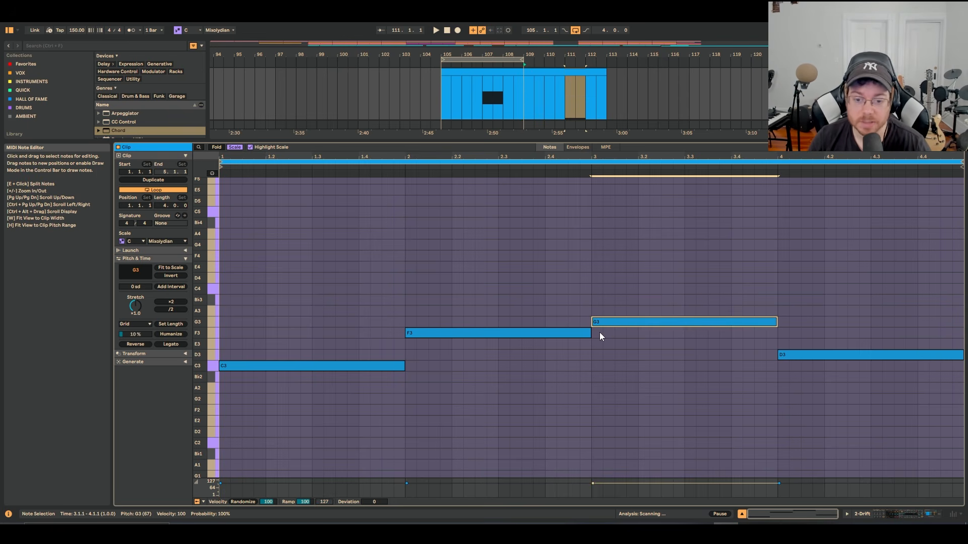
key(space)
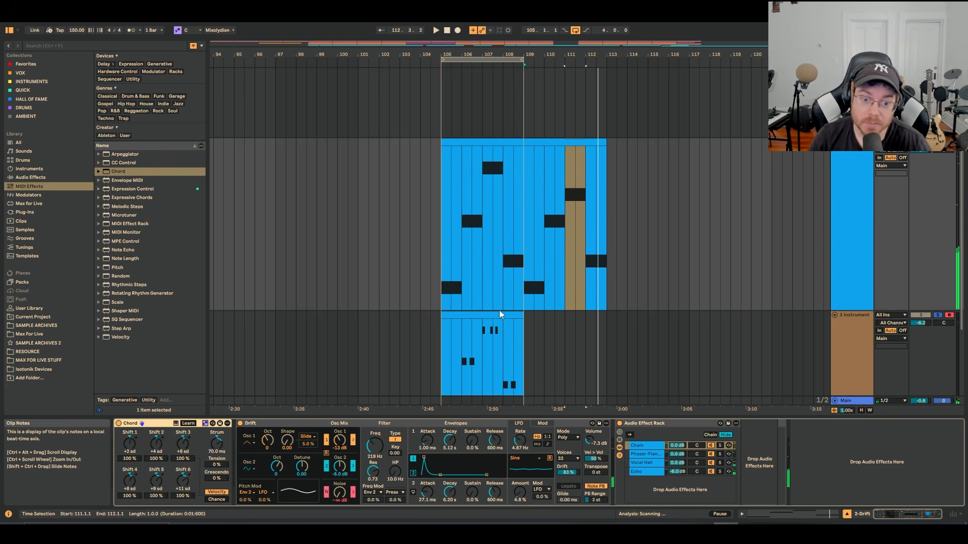
- Duplicate the 3 Instrument bass clip to bar 109 and move its three A1 notes down to G1
drag(480, 314, 550, 317)
key(ctrl+z)
drag(492, 315, 724, 362)
double_click(568, 318)
key(Down)
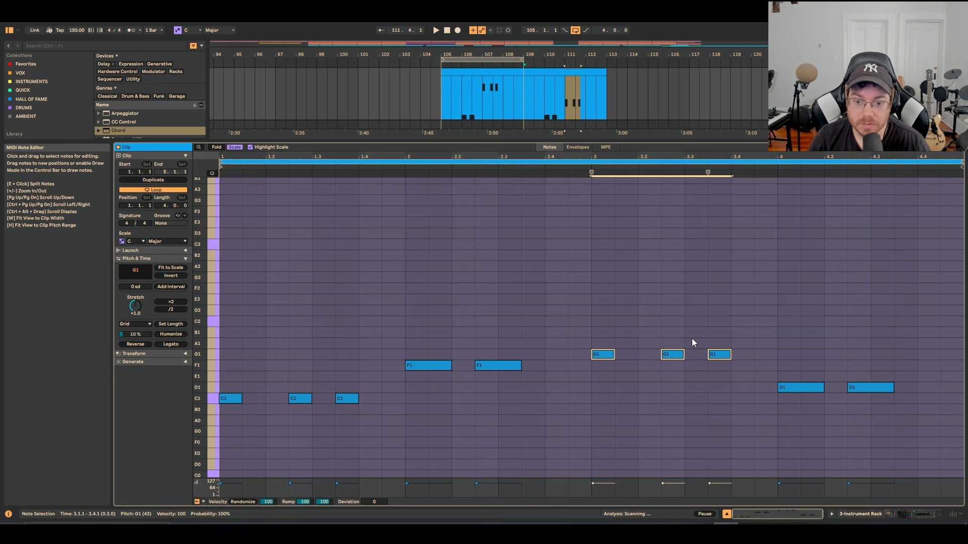
- Reopen the duplicated bass clip and play it together with the chords from bar 109
click(591, 74)
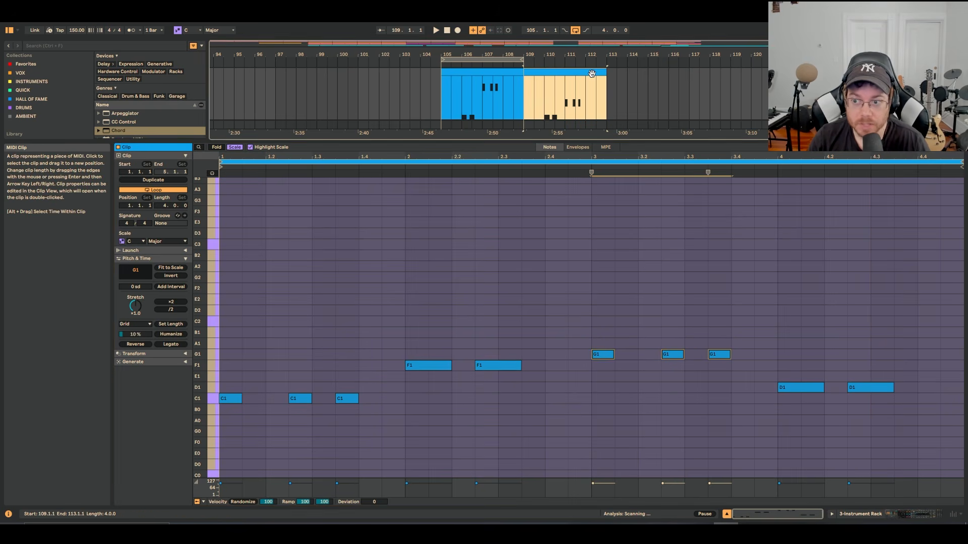
key(shift+Tab)
double_click(538, 297)
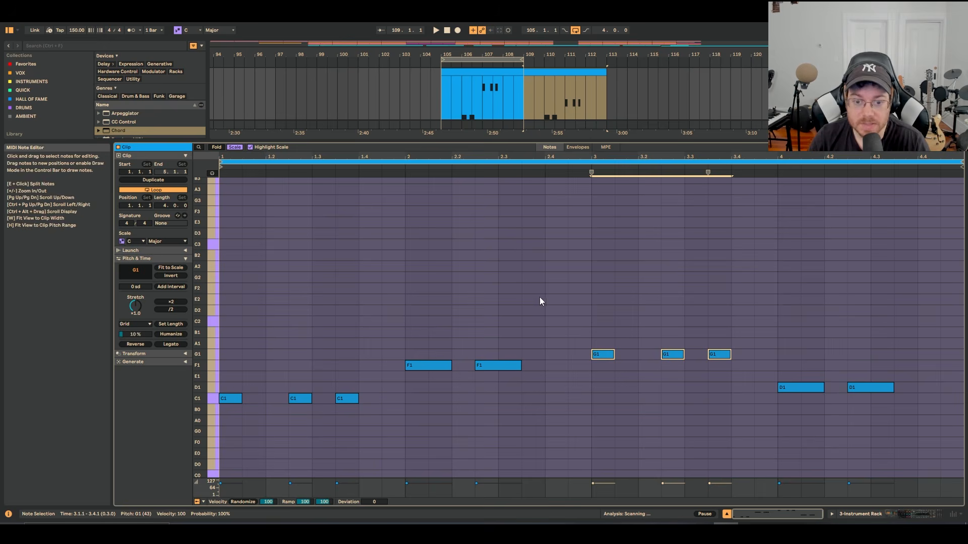
click(436, 31)
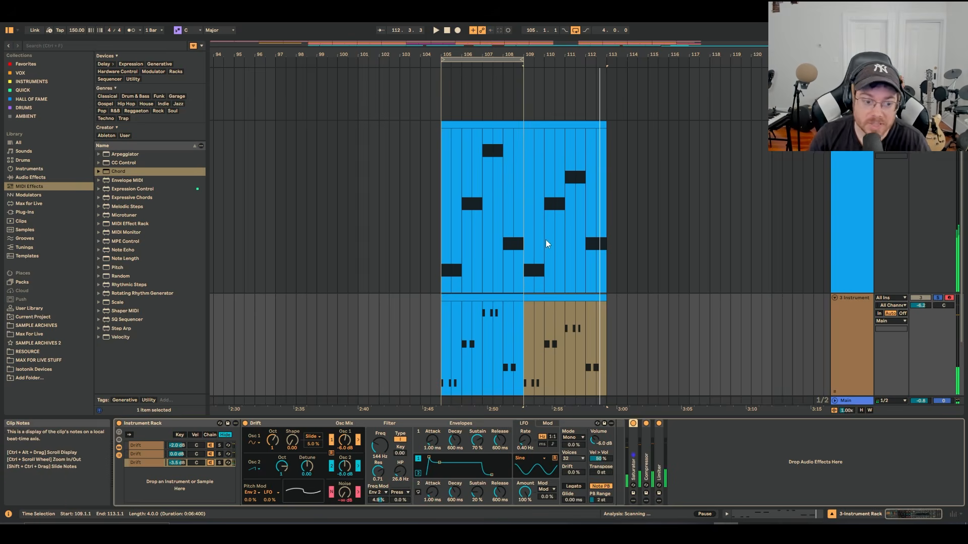
- Show the chord track's Chord device and play the eight-bar arrangement from bar 105
click(545, 240)
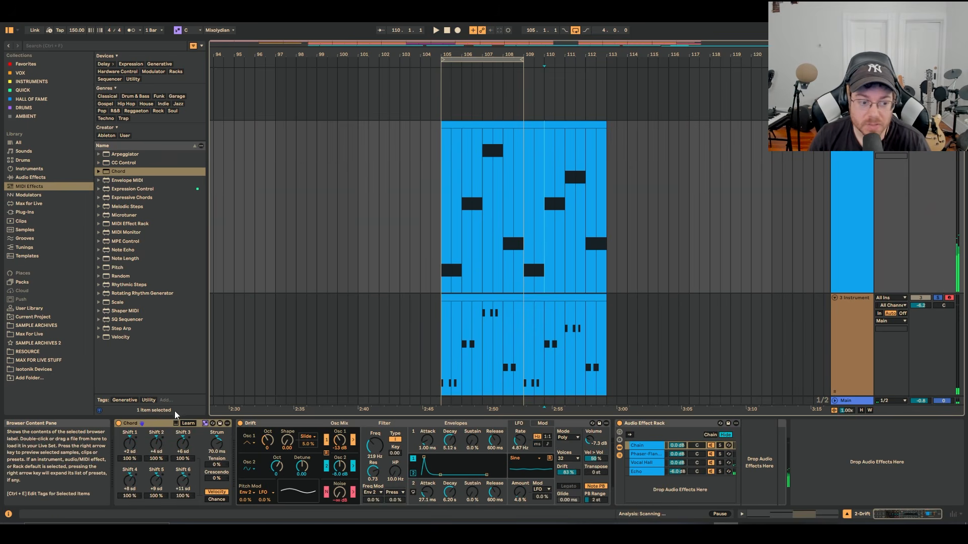
click(163, 423)
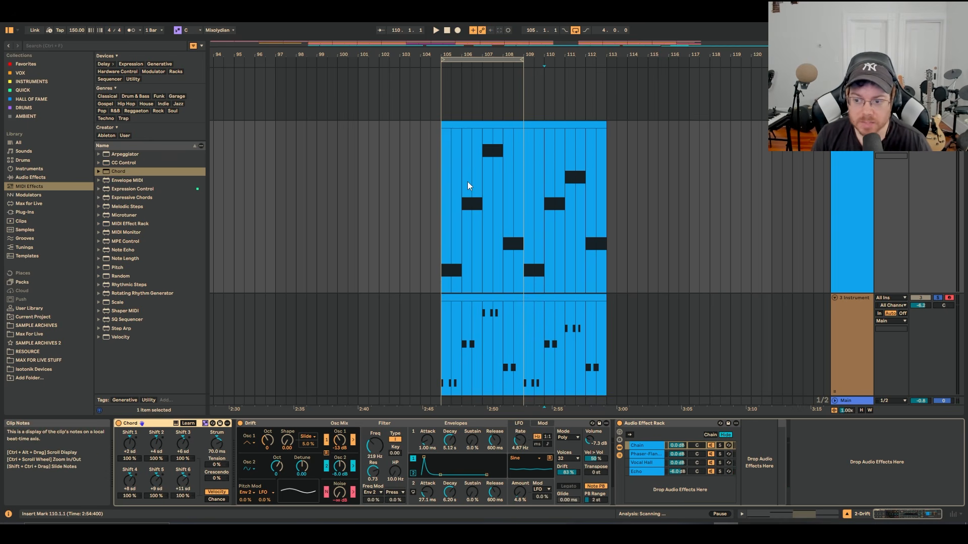
click(442, 201)
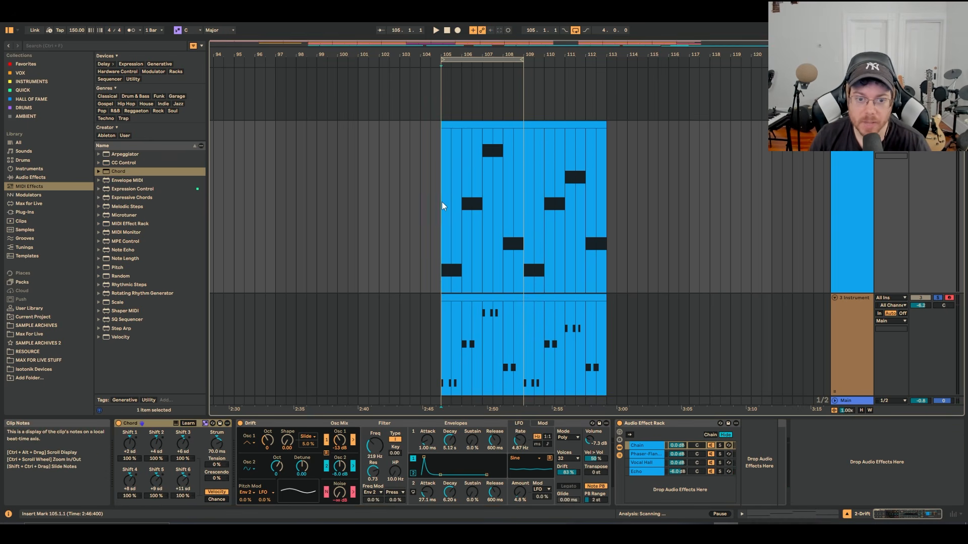
key(space)
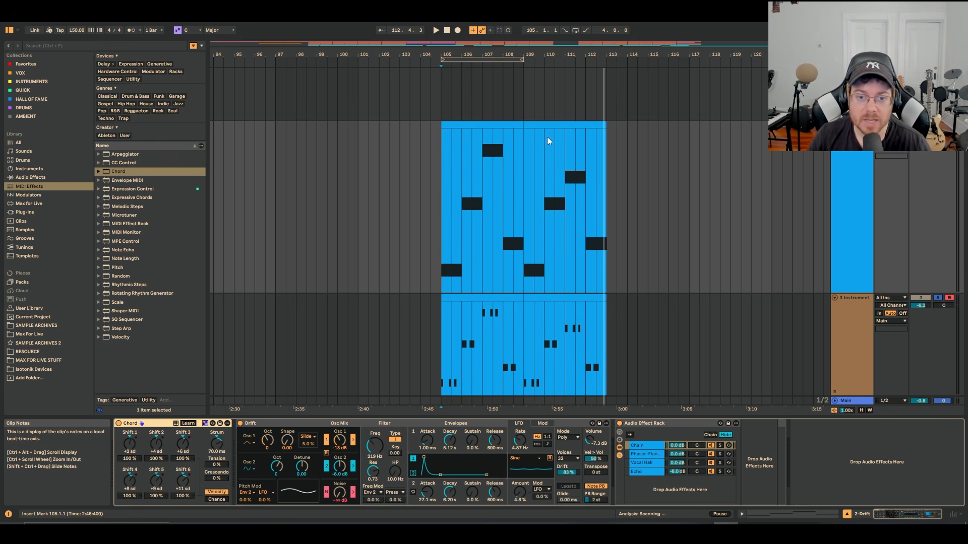
- Open the second chord clip and turn off Fold to Scale and Highlight Scale in its note editor
double_click(553, 125)
click(240, 148)
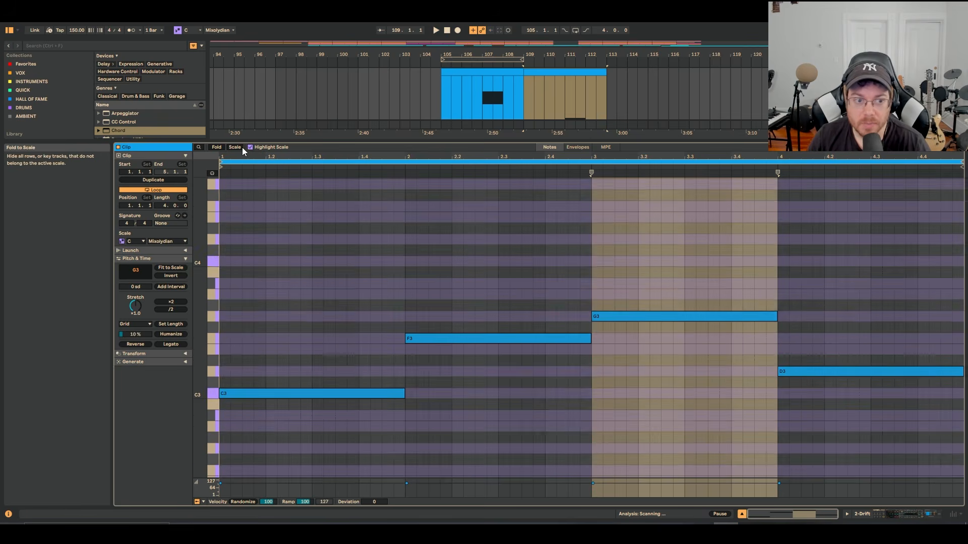
click(250, 147)
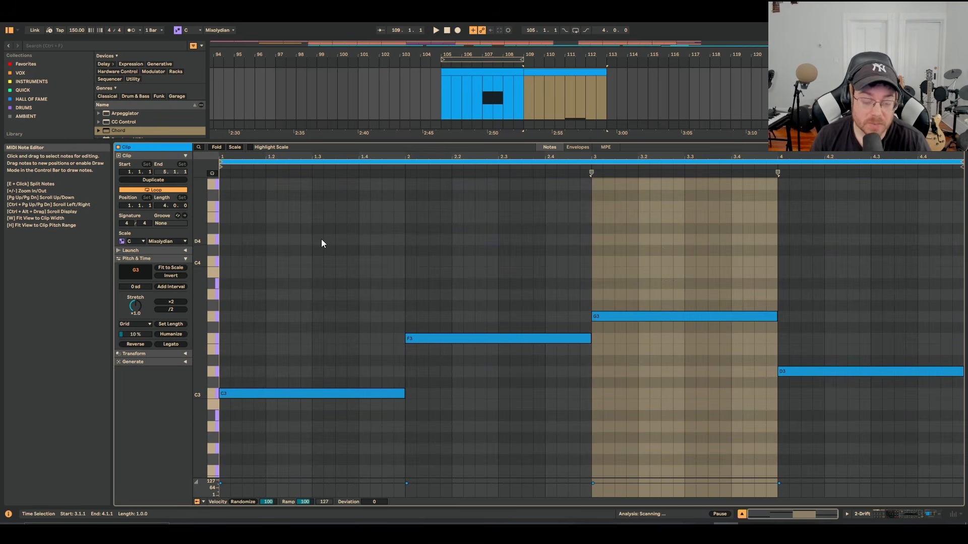